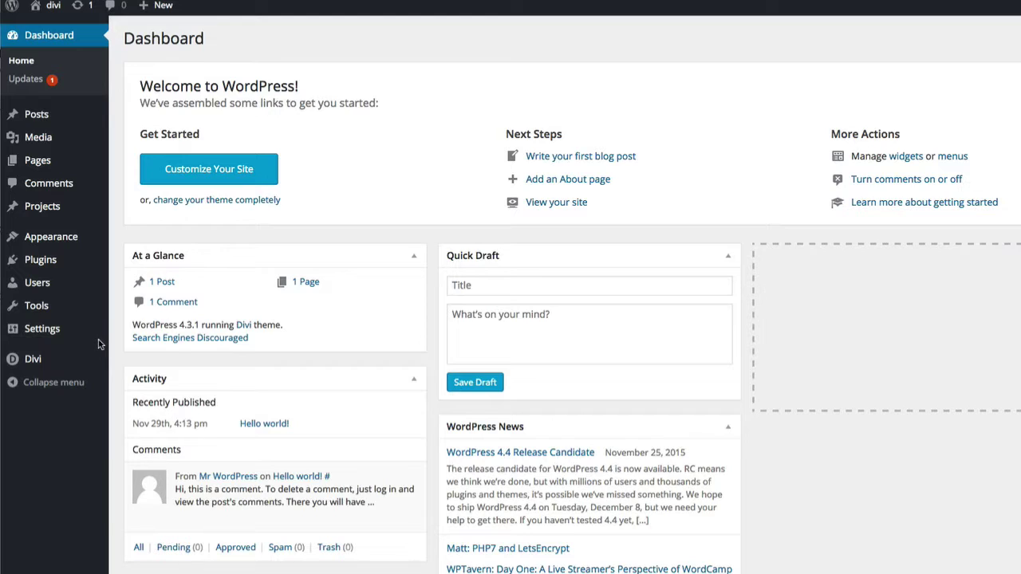
Open Divi's theme options and examine the general settings, the layout settings and the code integration settings
{"action": "left_click", "coordinate": [29, 364]}
{"action": "mouse_move", "coordinate": [27, 365]}
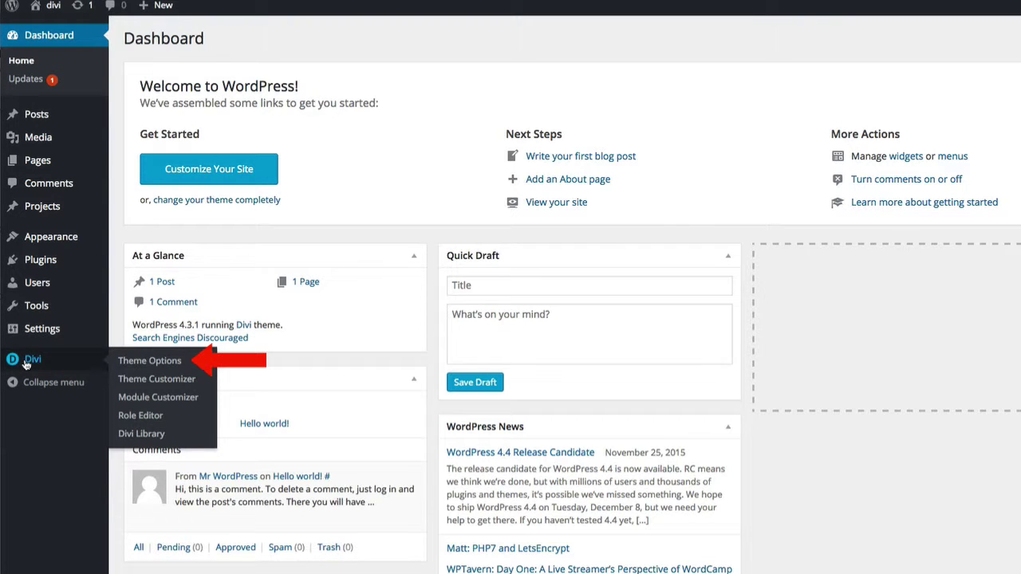
{"action": "left_click", "coordinate": [151, 362]}
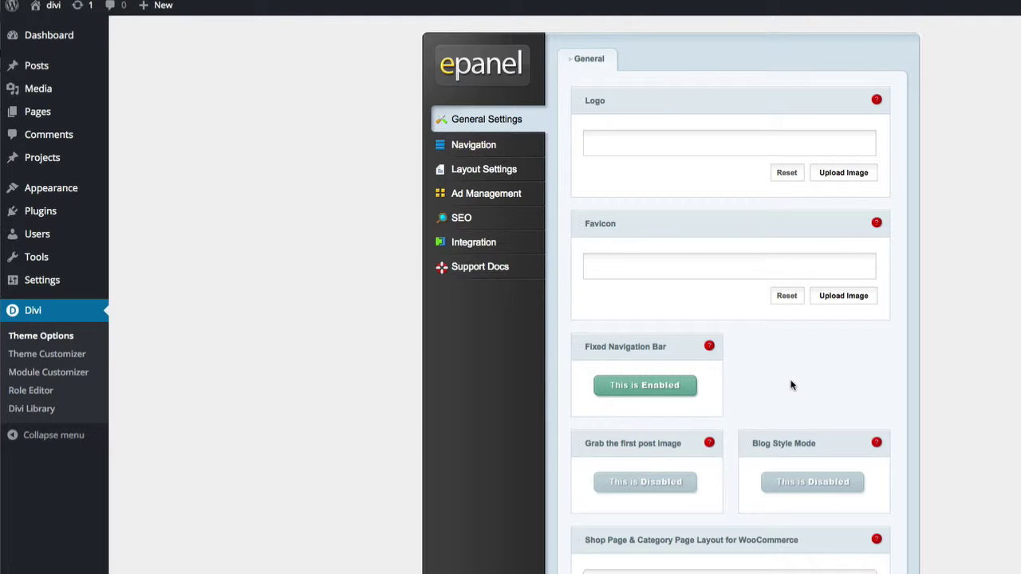
{"action": "scroll", "coordinate": [559, 459], "scroll_direction": "down", "scroll_amount": 3}
{"action": "scroll", "coordinate": [558, 459], "scroll_direction": "down", "scroll_amount": 5}
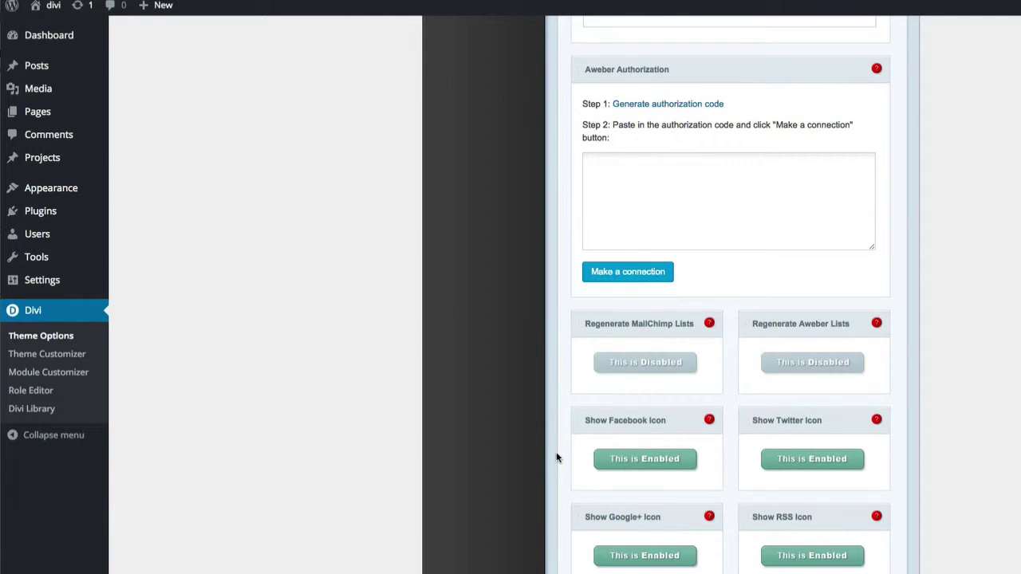
{"action": "scroll", "coordinate": [556, 451], "scroll_direction": "up", "scroll_amount": 4}
{"action": "scroll", "coordinate": [556, 457], "scroll_direction": "up", "scroll_amount": 4}
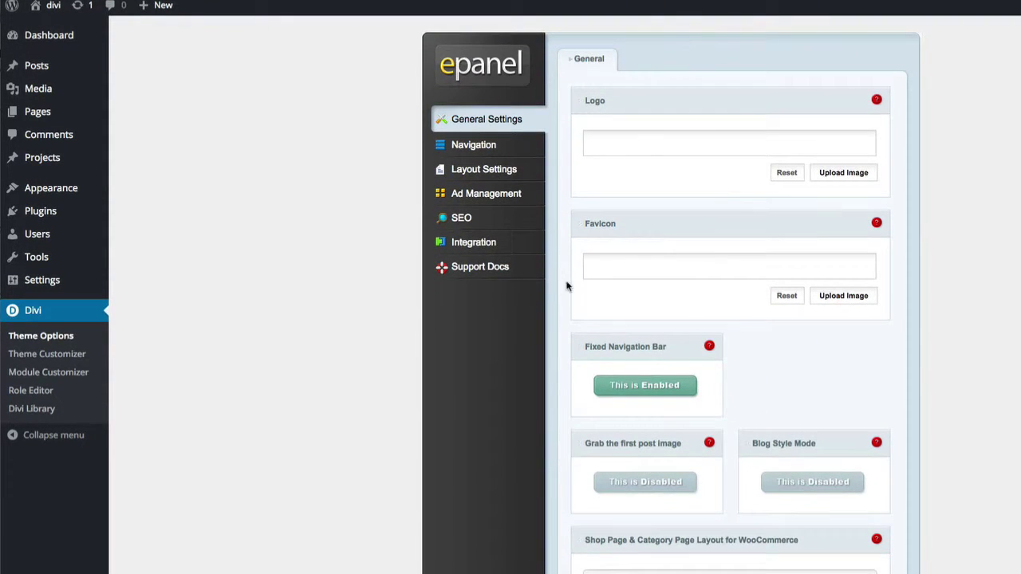
{"action": "left_click", "coordinate": [484, 169]}
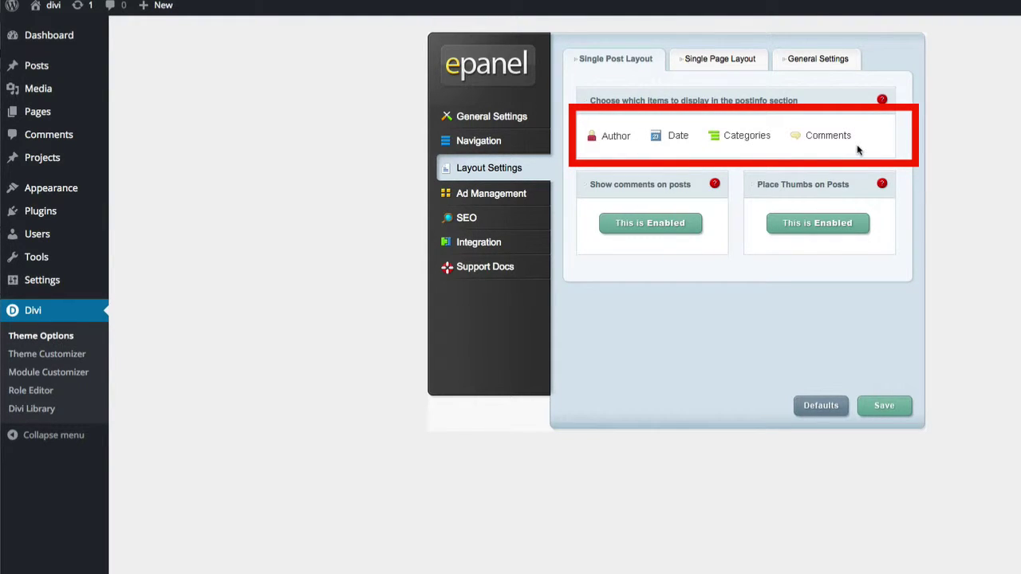
{"action": "left_click", "coordinate": [485, 246]}
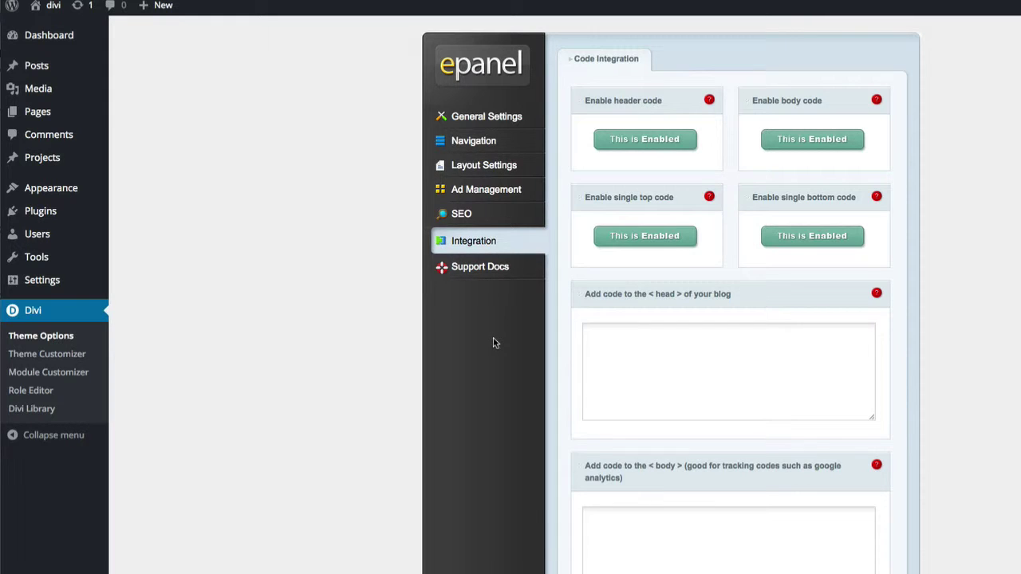
Open the Divi Theme Customizer and review the site identity options under the general settings
{"action": "left_click", "coordinate": [48, 358]}
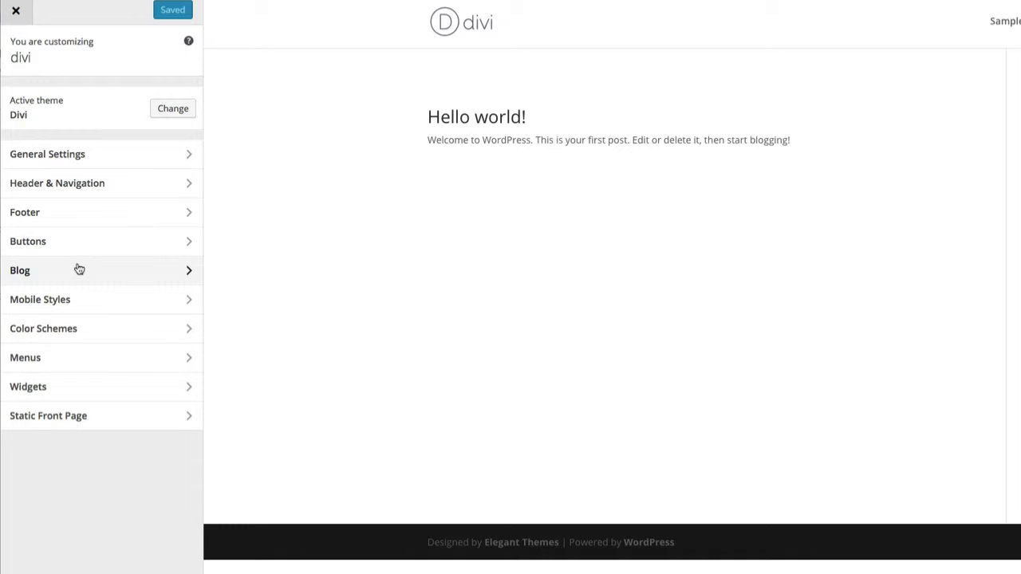
{"action": "left_click", "coordinate": [88, 154]}
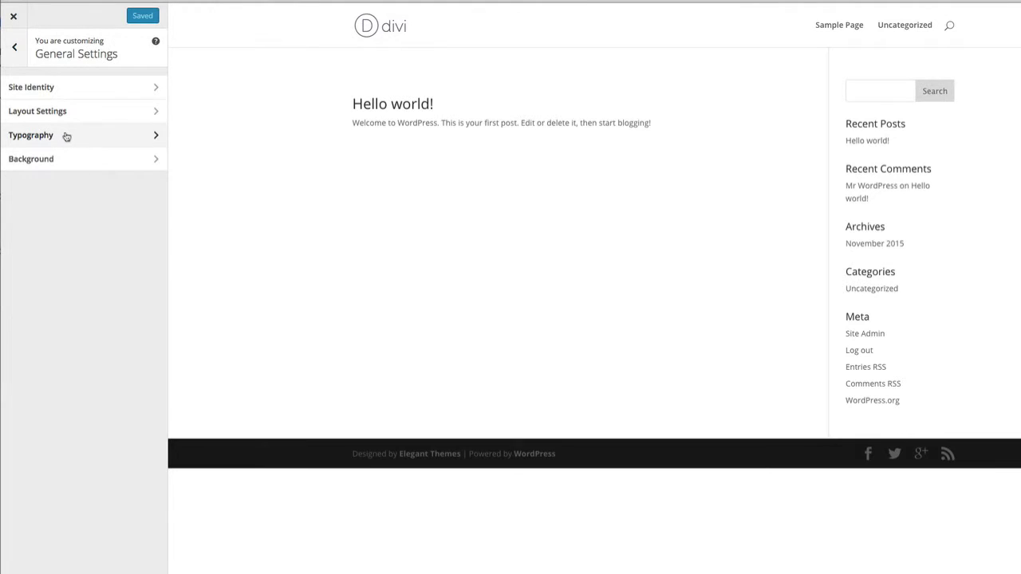
{"action": "left_click", "coordinate": [59, 89]}
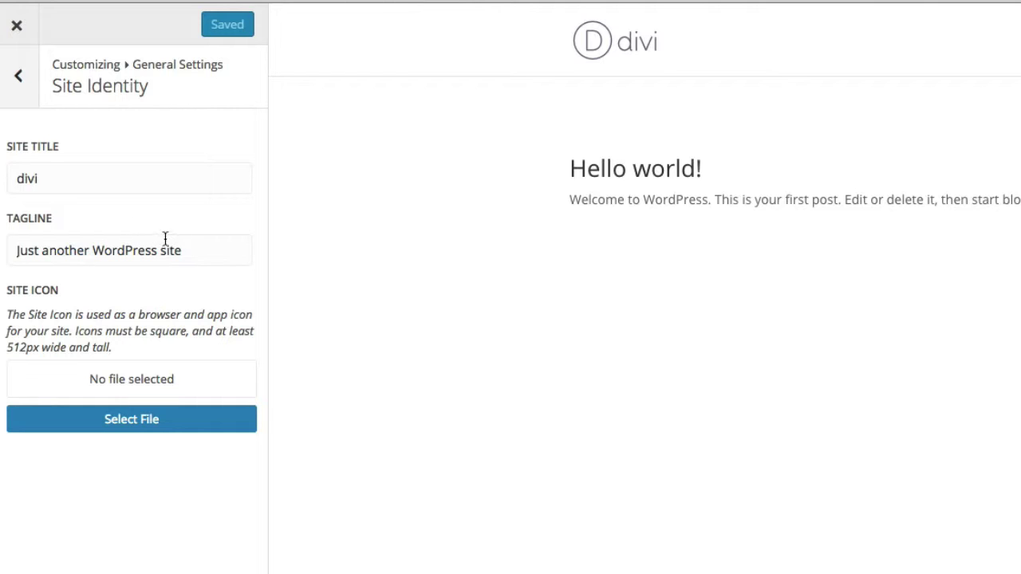
{"action": "left_click", "coordinate": [18, 76]}
Increase the website content width in the customizer's general layout settings
{"action": "left_click", "coordinate": [89, 182]}
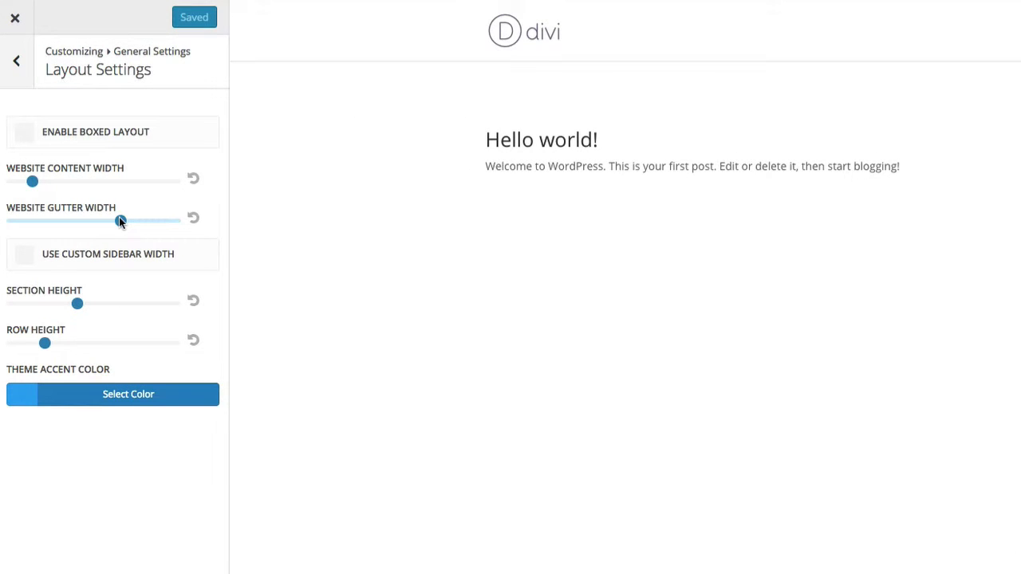
{"action": "left_click", "coordinate": [35, 182]}
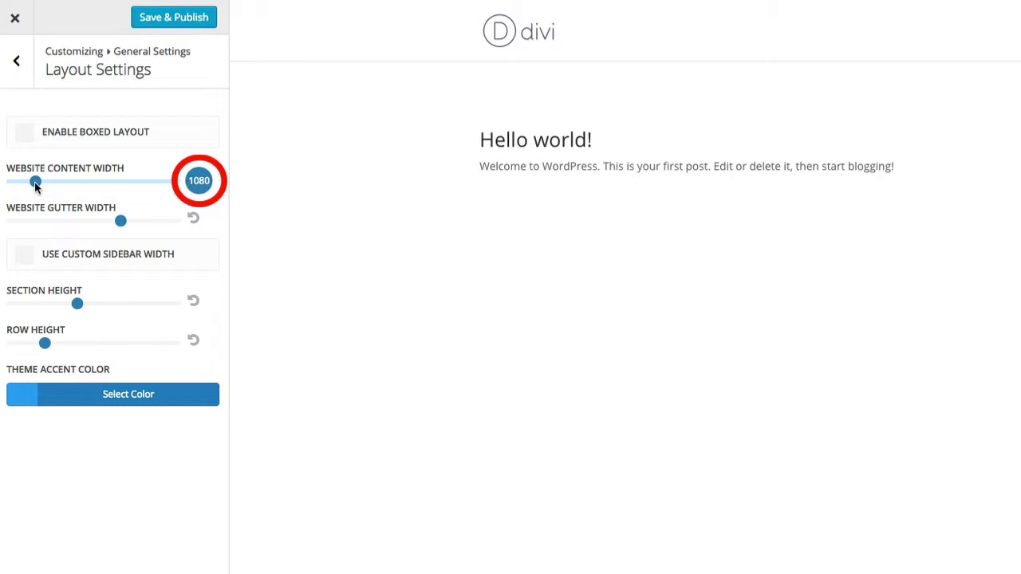
{"action": "left_click_drag", "start_coordinate": [34, 182], "coordinate": [53, 185]}
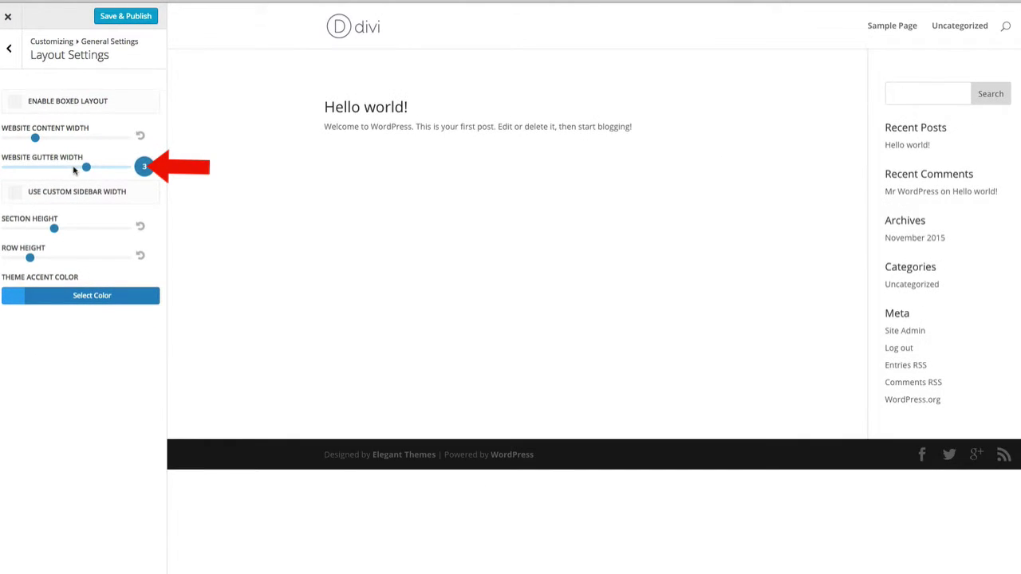
Set the website gutter width to 3 and enable a custom sidebar width with a wider sidebar
{"action": "left_click_drag", "start_coordinate": [90, 170], "coordinate": [22, 168]}
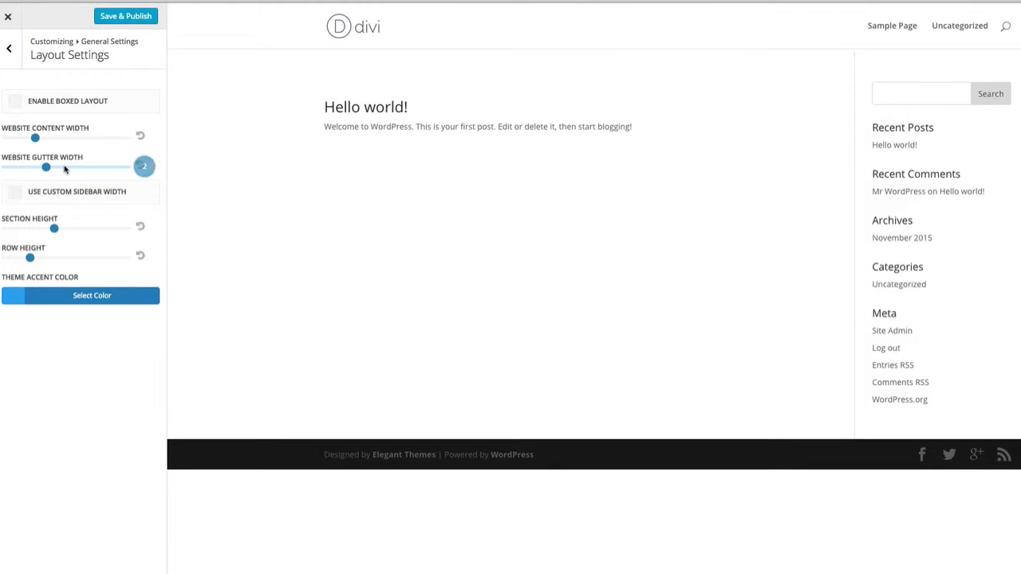
{"action": "left_click", "coordinate": [84, 167]}
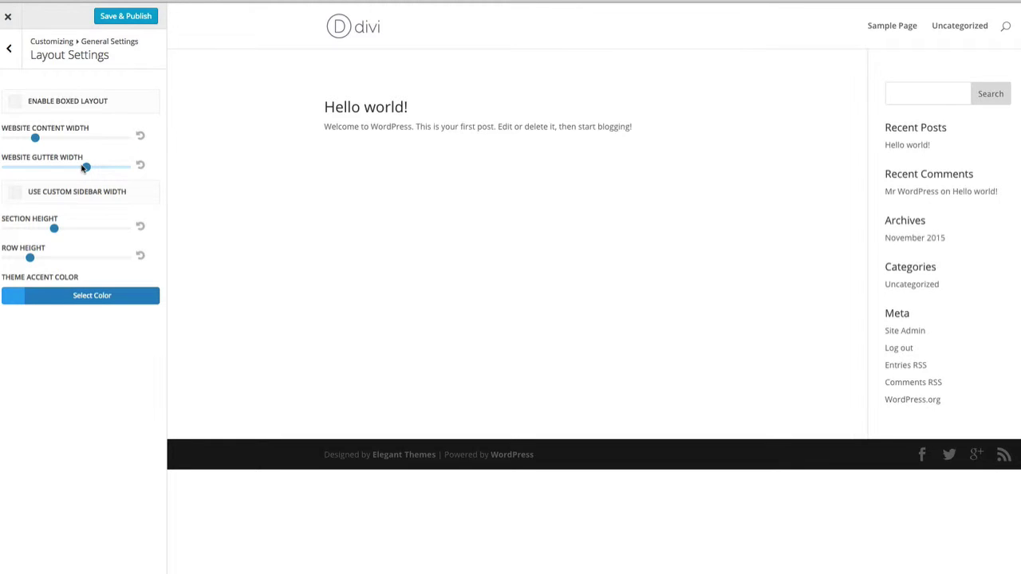
{"action": "left_click", "coordinate": [16, 195]}
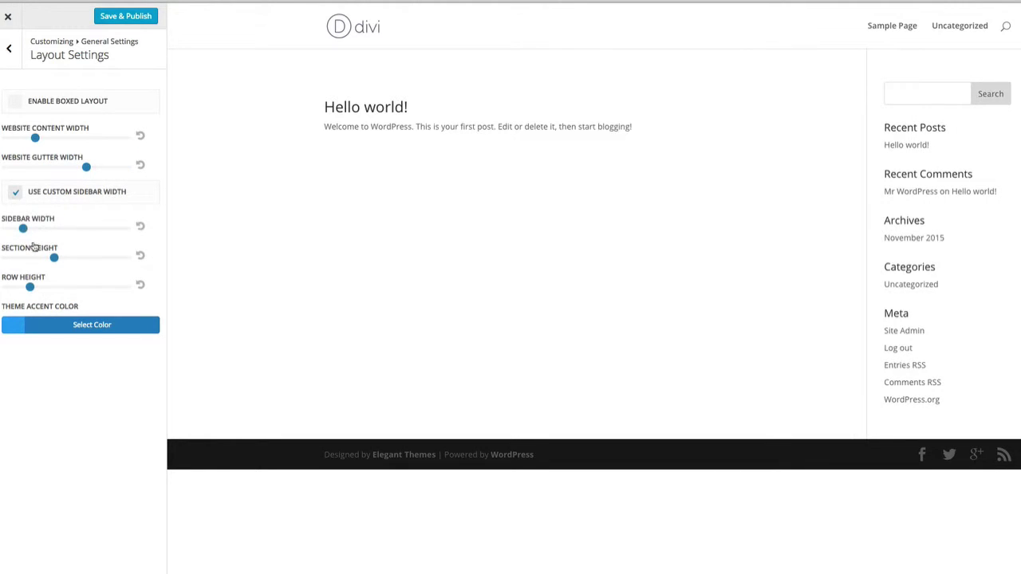
{"action": "left_click_drag", "start_coordinate": [22, 228], "coordinate": [38, 230]}
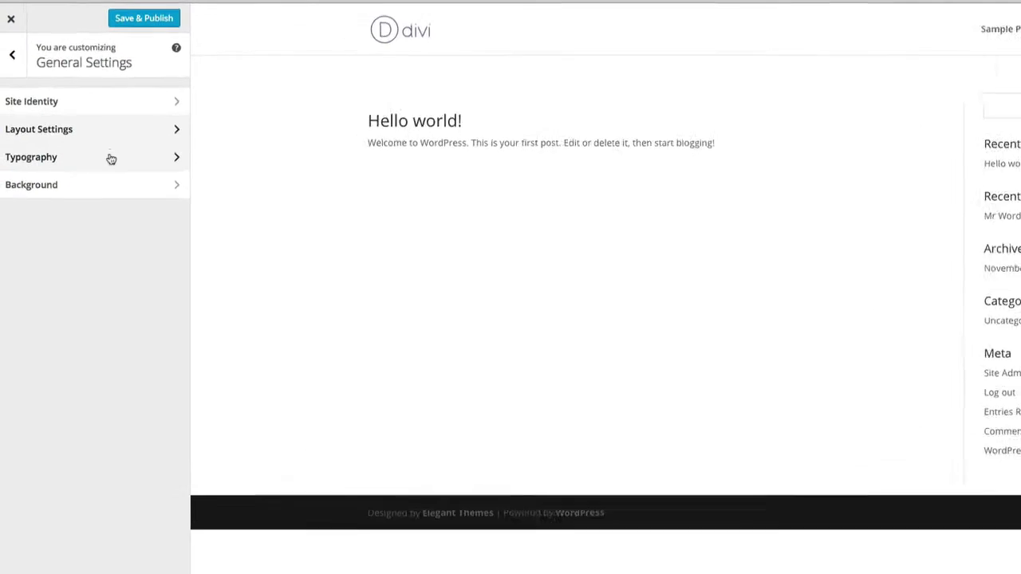
Review the typography options in the general settings and return to the customizer's main list
{"action": "left_click", "coordinate": [95, 137]}
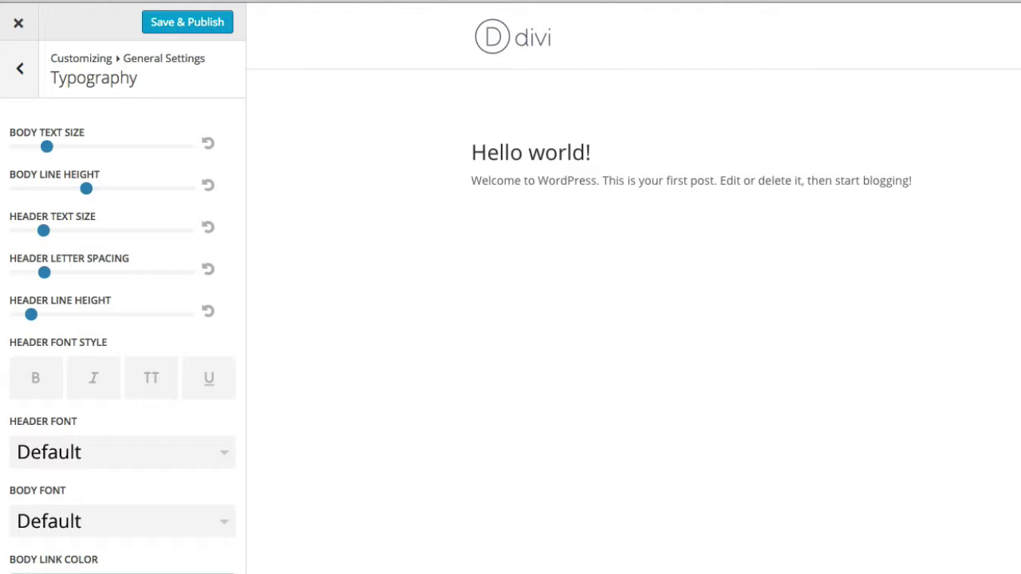
{"action": "left_click", "coordinate": [21, 68]}
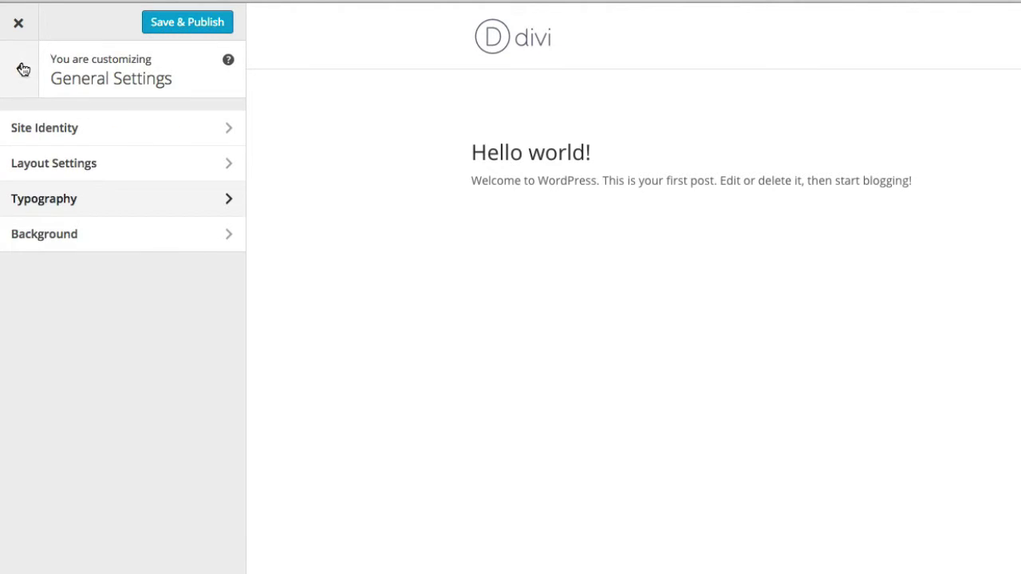
{"action": "left_click", "coordinate": [21, 69]}
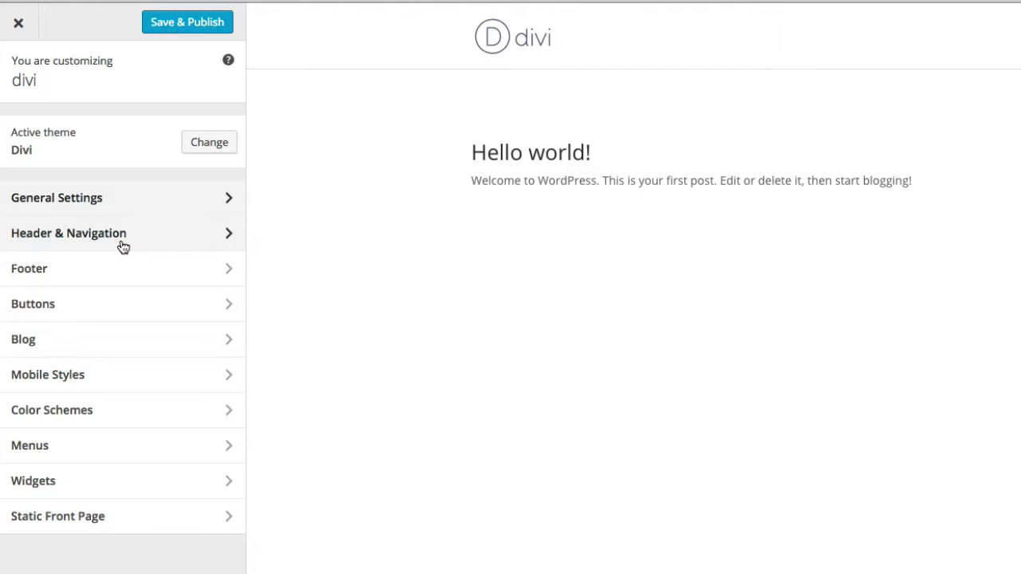
In the header format settings, try vertical navigation, turn it off again and set the header style to Centered
{"action": "left_click", "coordinate": [118, 237]}
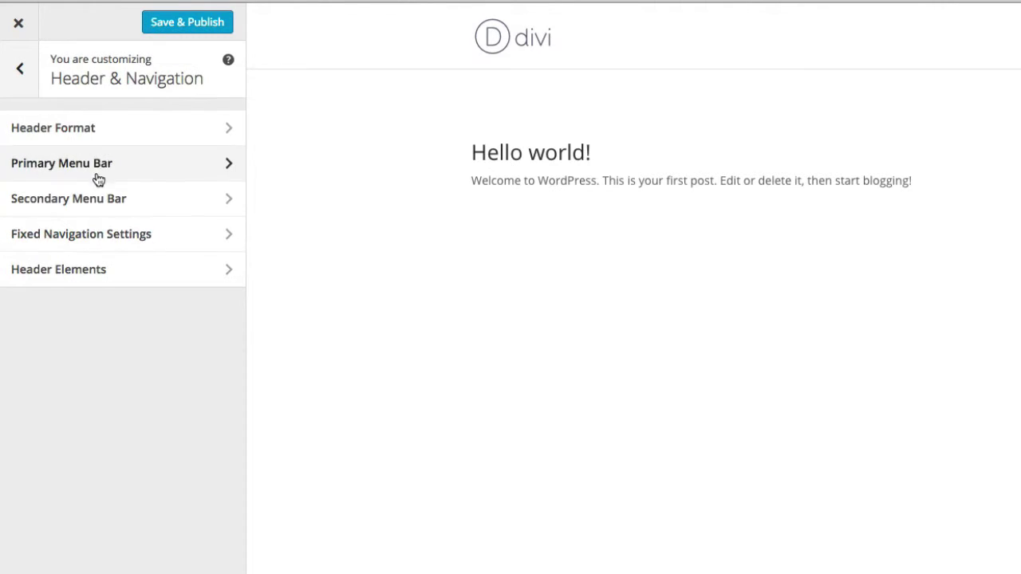
{"action": "left_click", "coordinate": [99, 134]}
{"action": "left_click", "coordinate": [29, 211]}
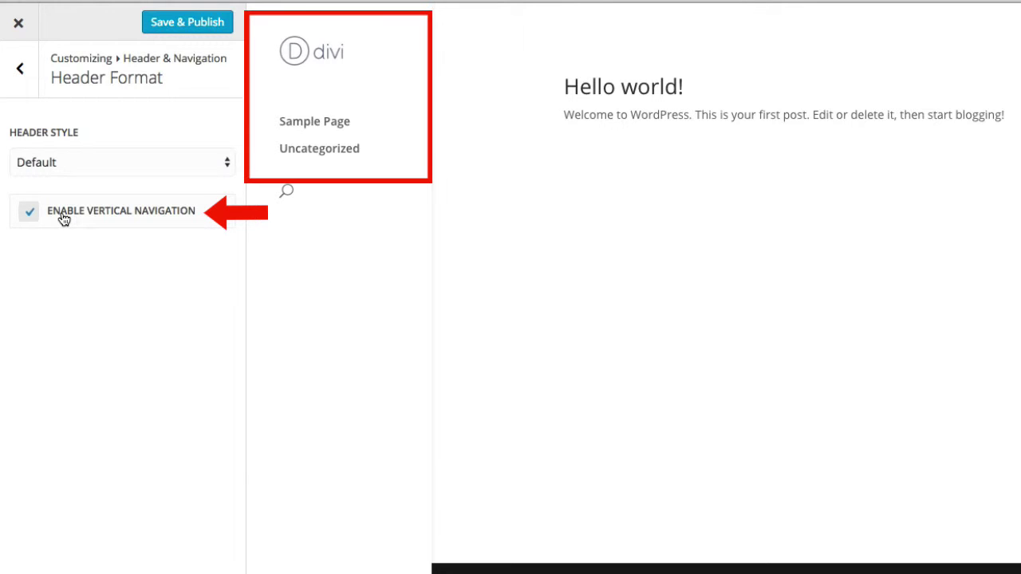
{"action": "left_click", "coordinate": [65, 217]}
{"action": "left_click", "coordinate": [69, 163]}
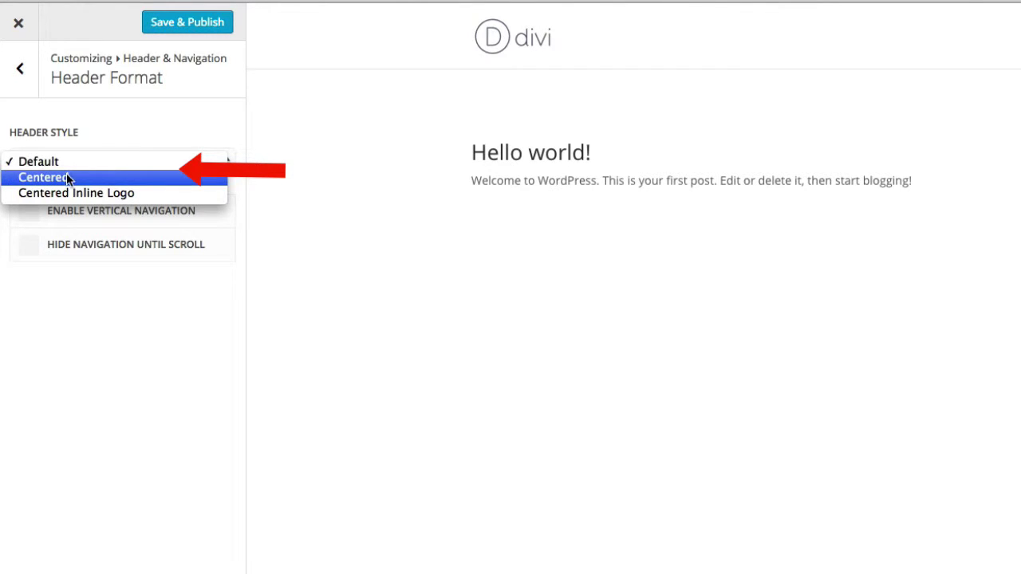
{"action": "left_click", "coordinate": [67, 177]}
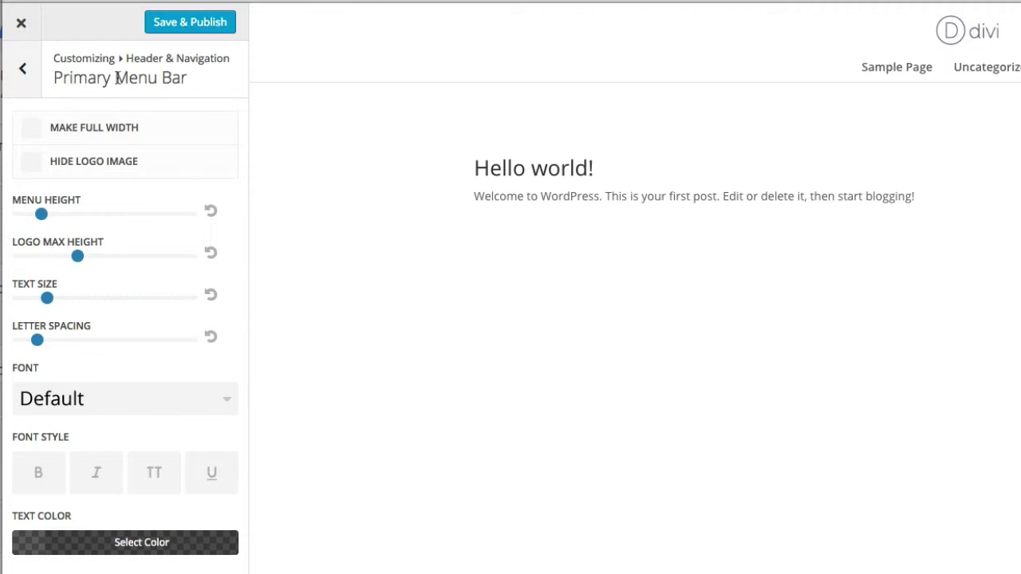
Leave the header and navigation settings and look over the footer options
{"action": "left_click", "coordinate": [32, 76]}
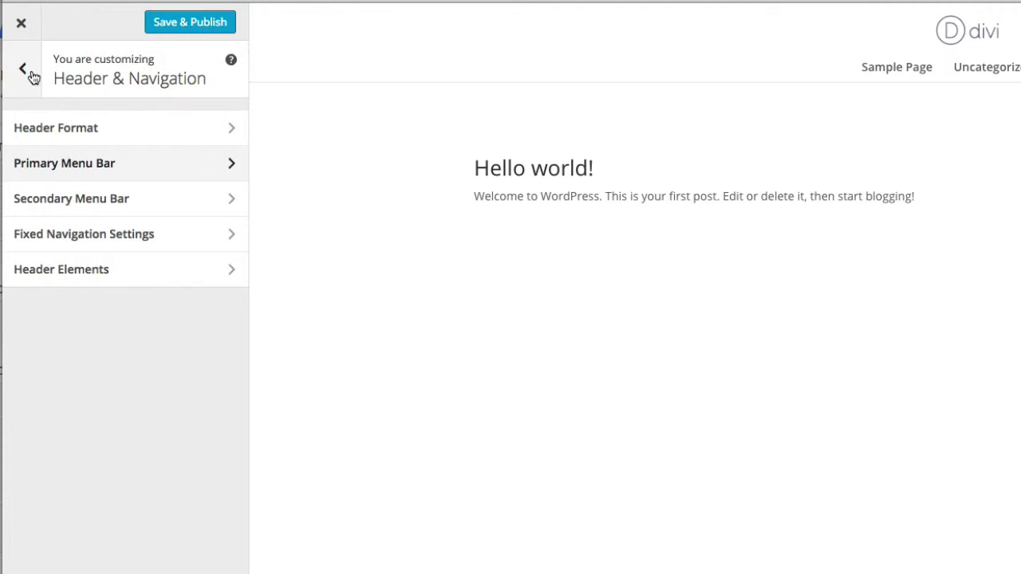
{"action": "left_click", "coordinate": [30, 74]}
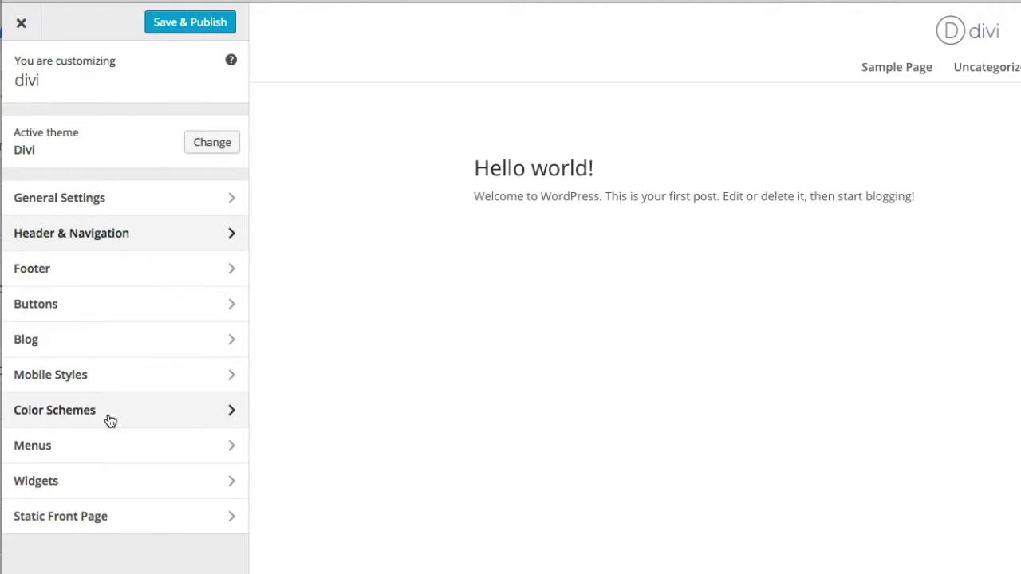
{"action": "left_click", "coordinate": [94, 279]}
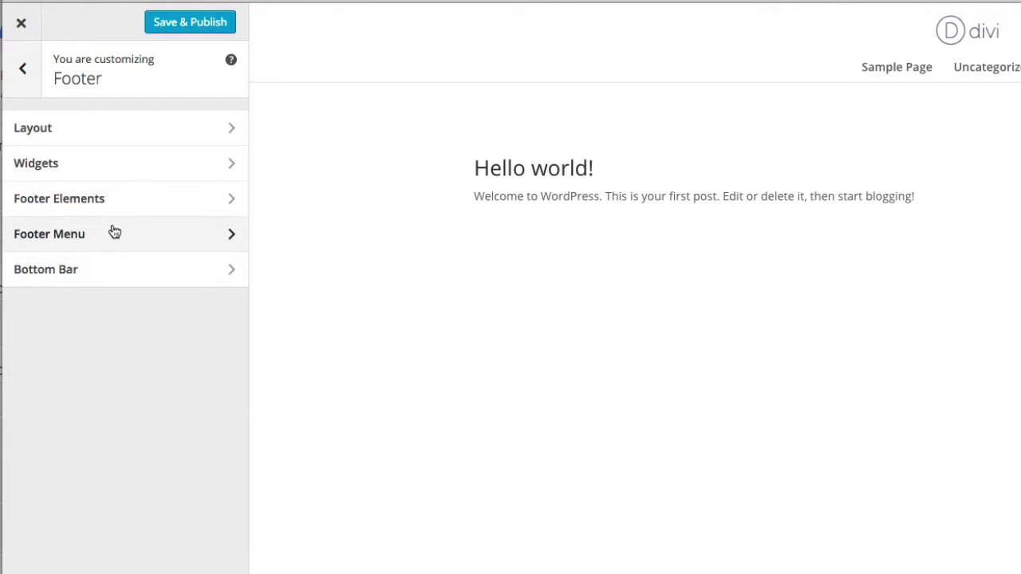
{"action": "left_click", "coordinate": [106, 275]}
{"action": "left_click", "coordinate": [22, 68]}
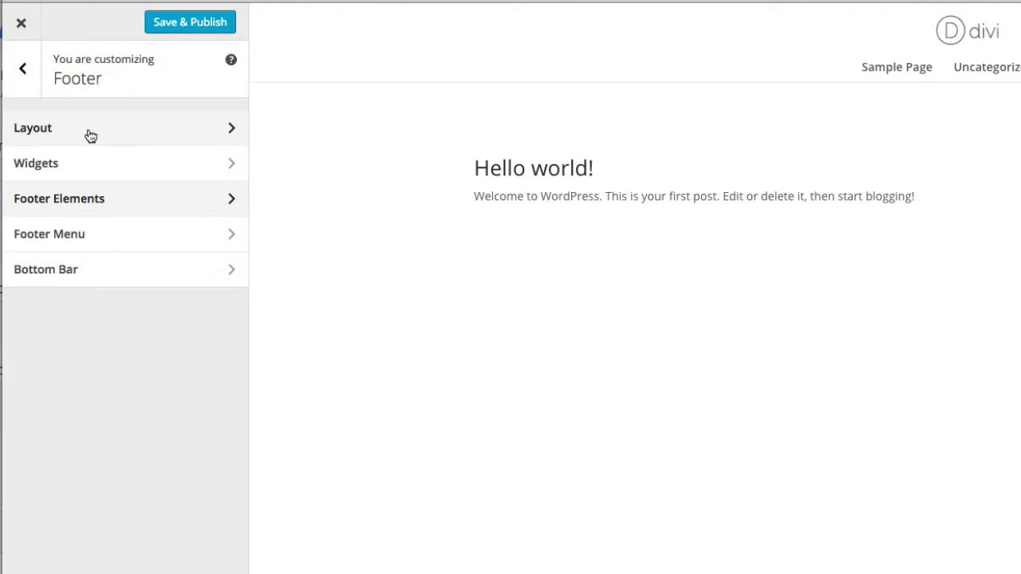
Set the footer's column layout to three equal columns
{"action": "left_click", "coordinate": [87, 132]}
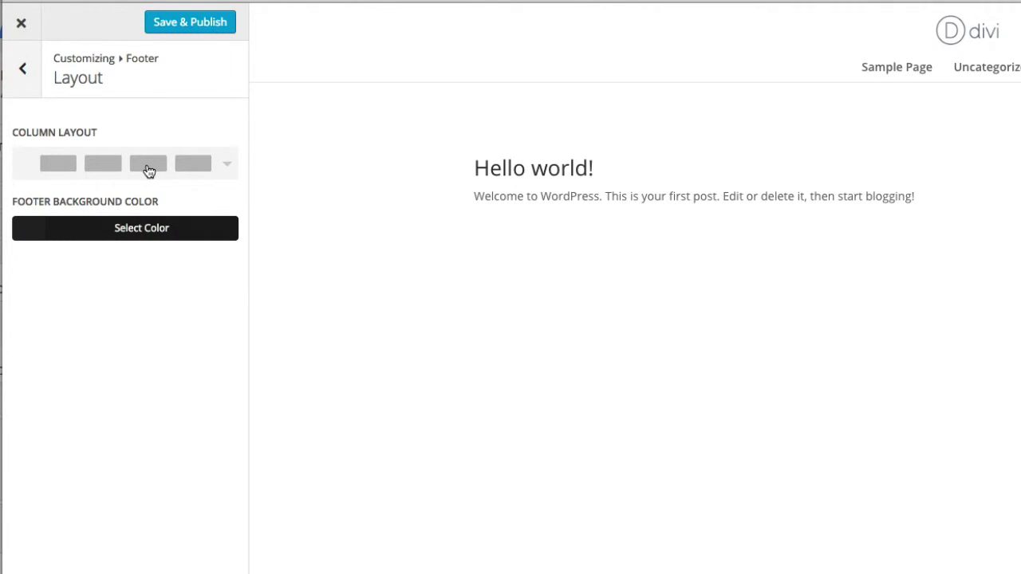
{"action": "left_click", "coordinate": [147, 169]}
{"action": "left_click", "coordinate": [182, 203]}
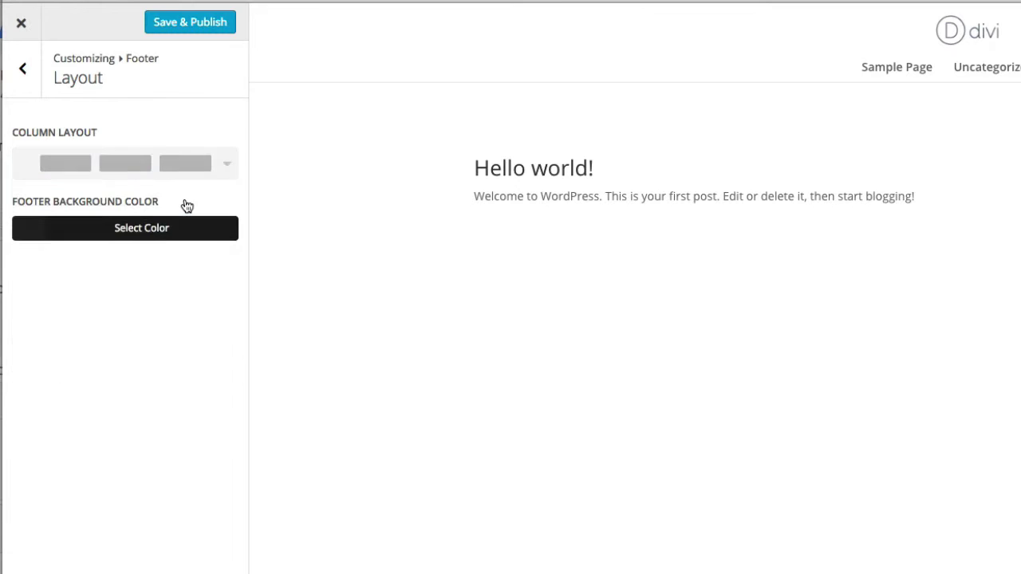
Change the footer background color to #c6c6c6 and publish the customizer changes
{"action": "left_click", "coordinate": [146, 230]}
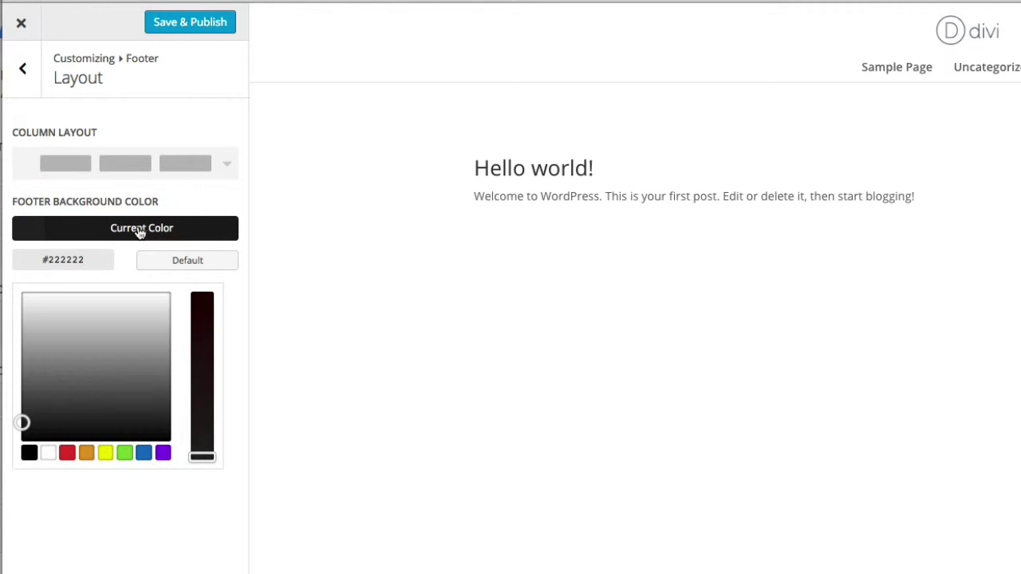
{"action": "left_click_drag", "start_coordinate": [22, 423], "coordinate": [25, 326]}
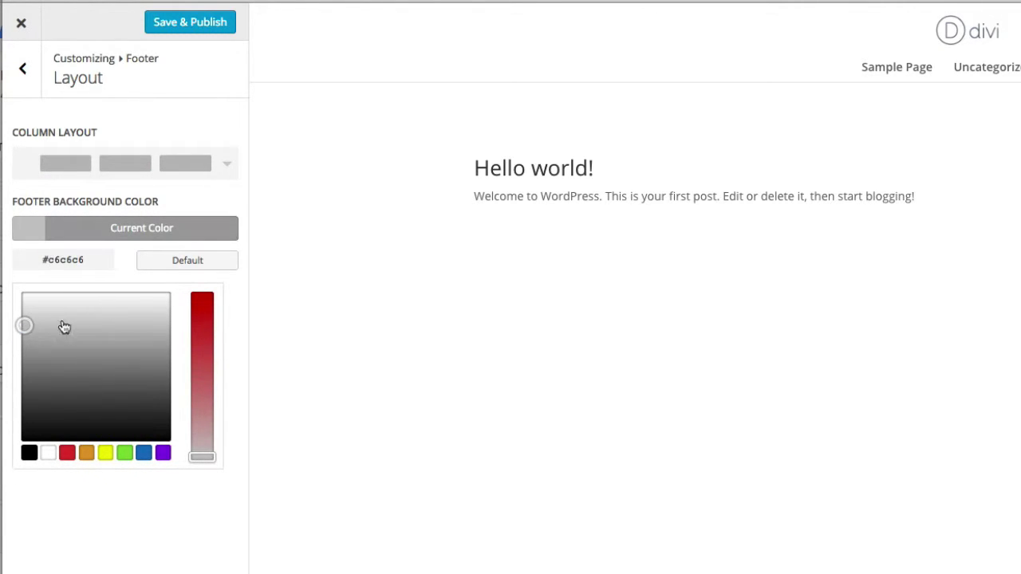
{"action": "left_click", "coordinate": [24, 68]}
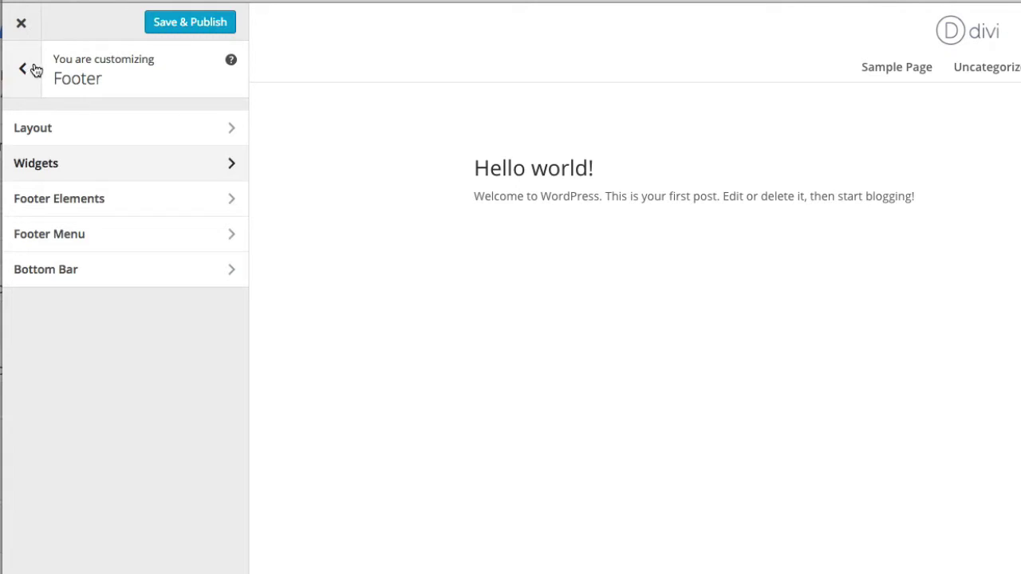
{"action": "left_click", "coordinate": [184, 24]}
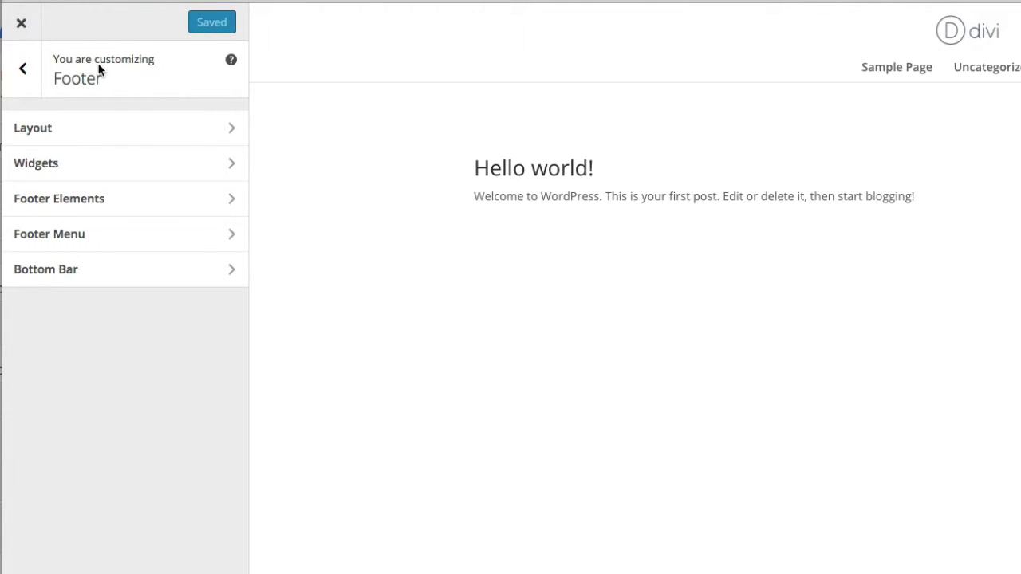
Close the customizer and open the Widgets page of the site's appearance settings
{"action": "left_click", "coordinate": [25, 34]}
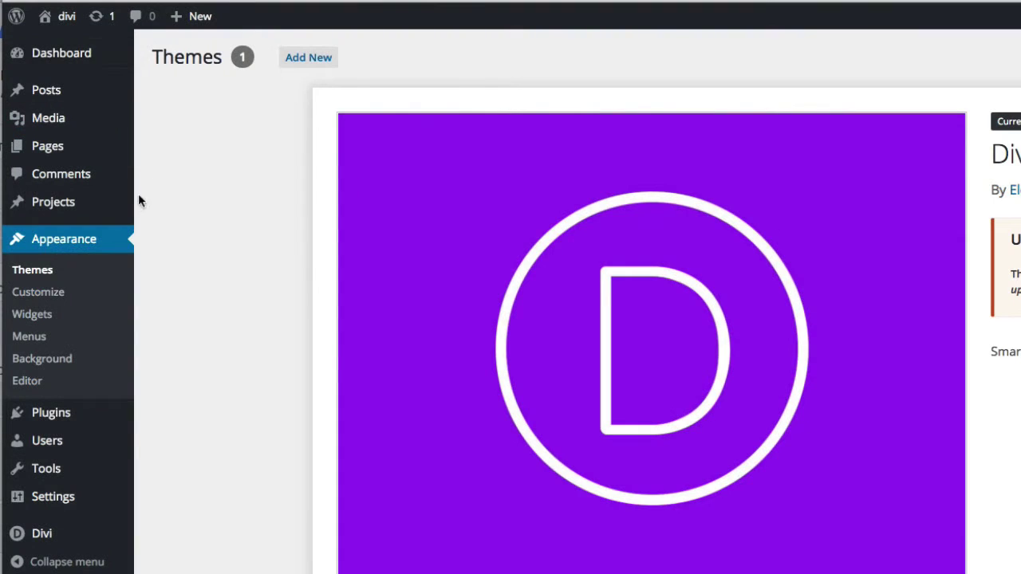
{"action": "left_click", "coordinate": [32, 316]}
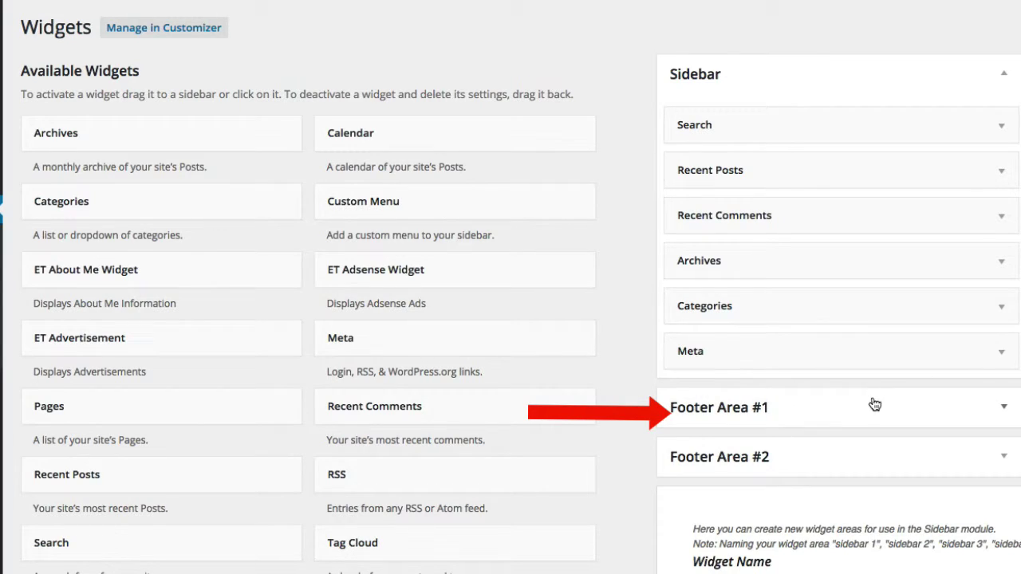
Add a Pages widget to Footer Area #1 and title it Pages
{"action": "left_click", "coordinate": [845, 406]}
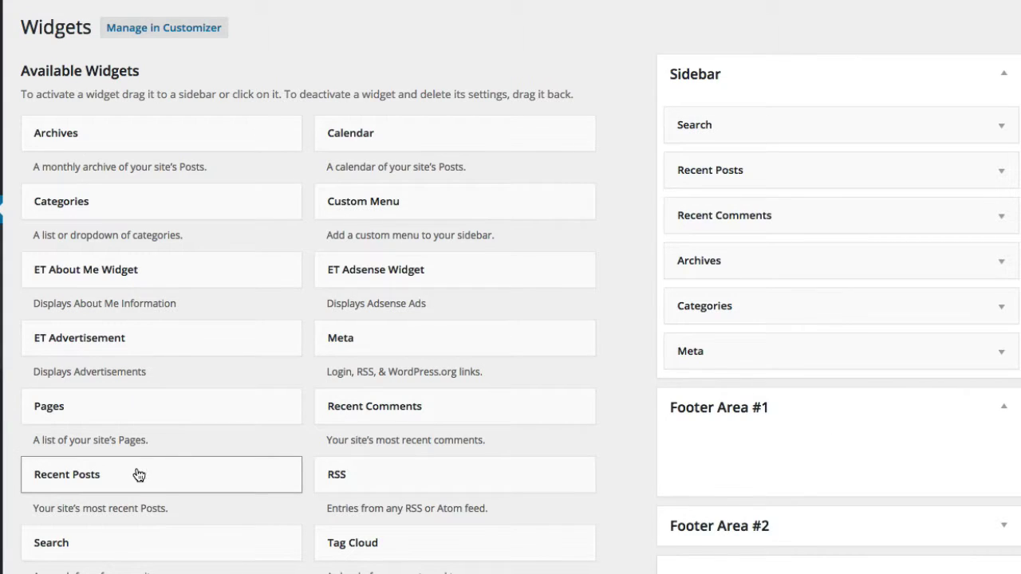
{"action": "left_click_drag", "start_coordinate": [103, 421], "coordinate": [798, 461]}
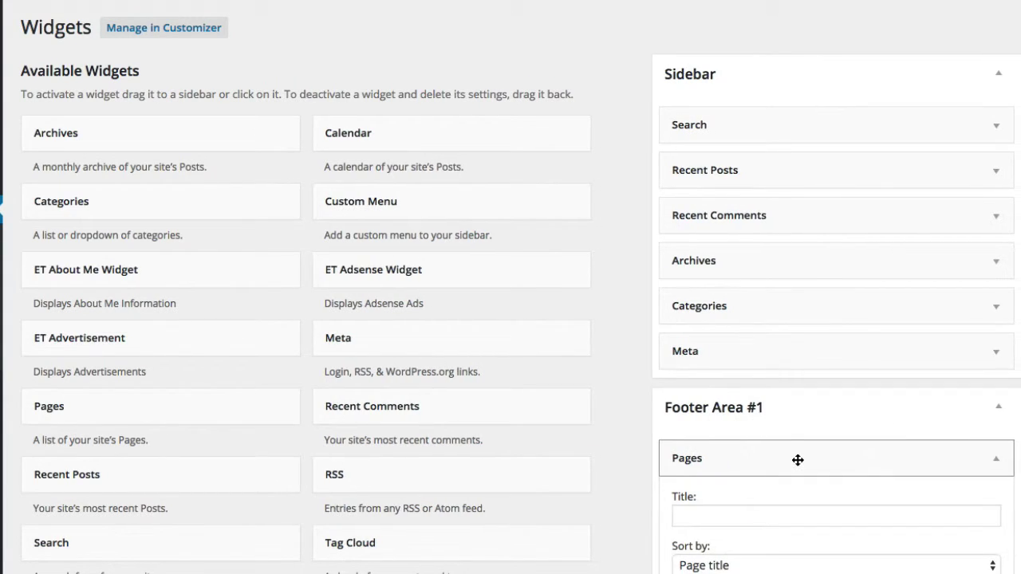
{"action": "left_click", "coordinate": [739, 518]}
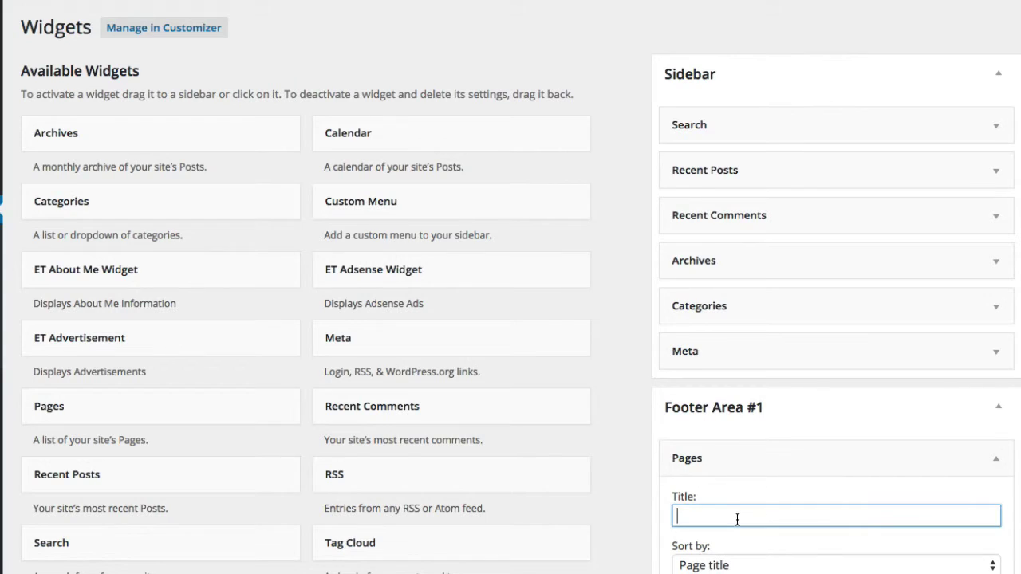
{"action": "type", "text": "Pages"}
{"action": "left_click", "coordinate": [615, 474]}
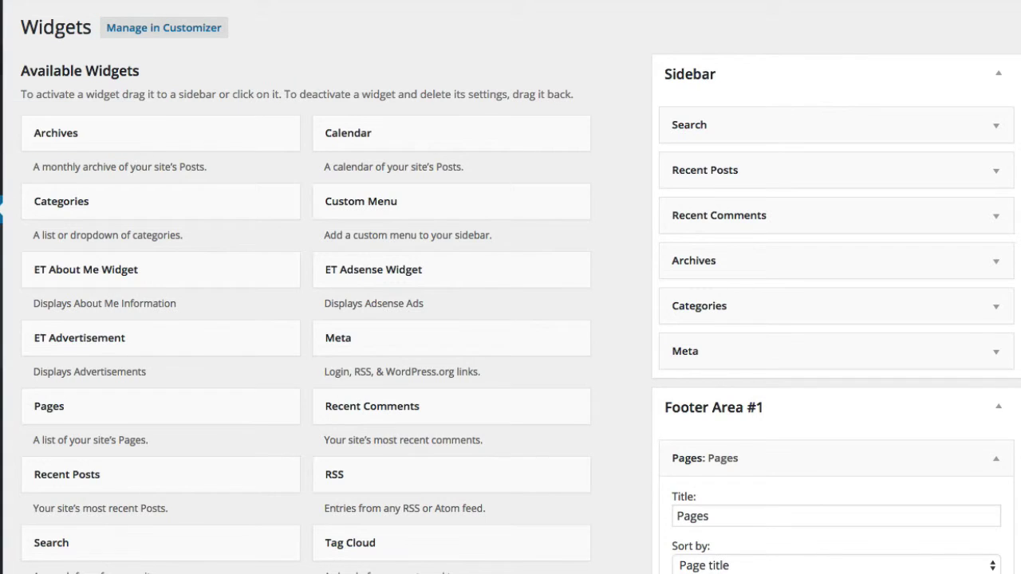
{"action": "mouse_move", "coordinate": [1, 62]}
{"action": "right_click", "coordinate": [2, 1]}
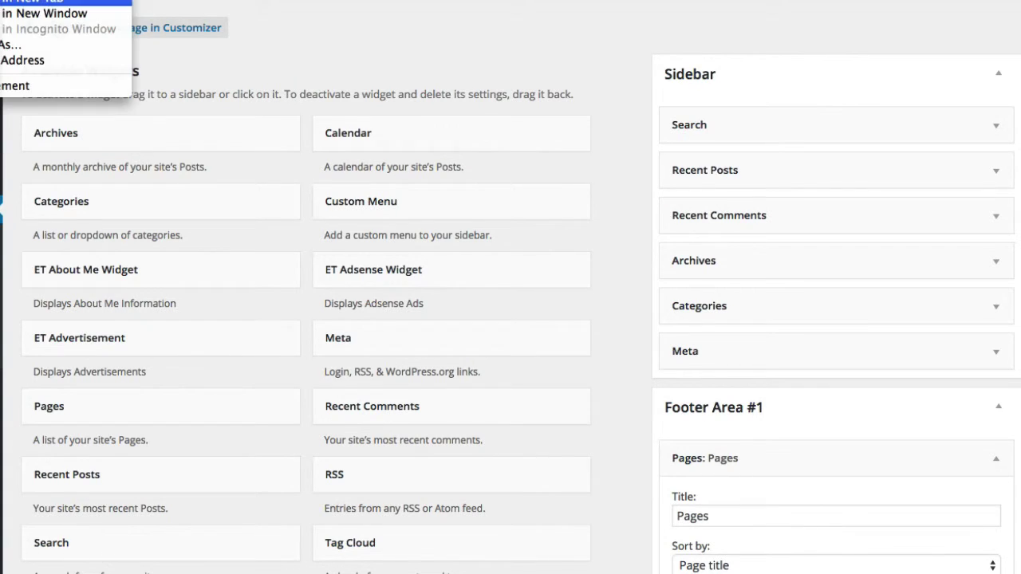
{"action": "key", "text": "Escape"}
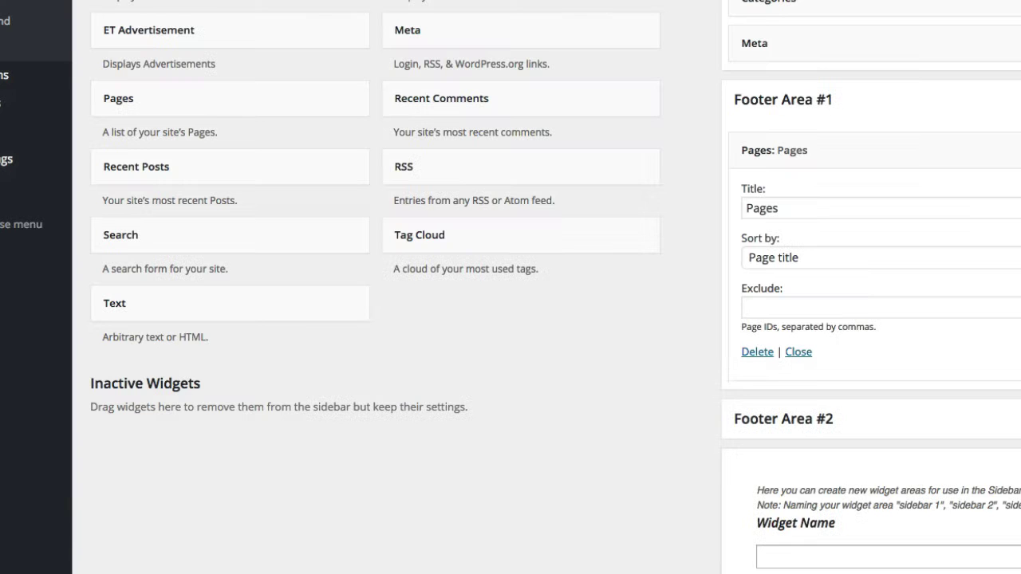
Open the Divi theme customizer and try the Orange color scheme, followed by the Green one
{"action": "mouse_move", "coordinate": [35, 194]}
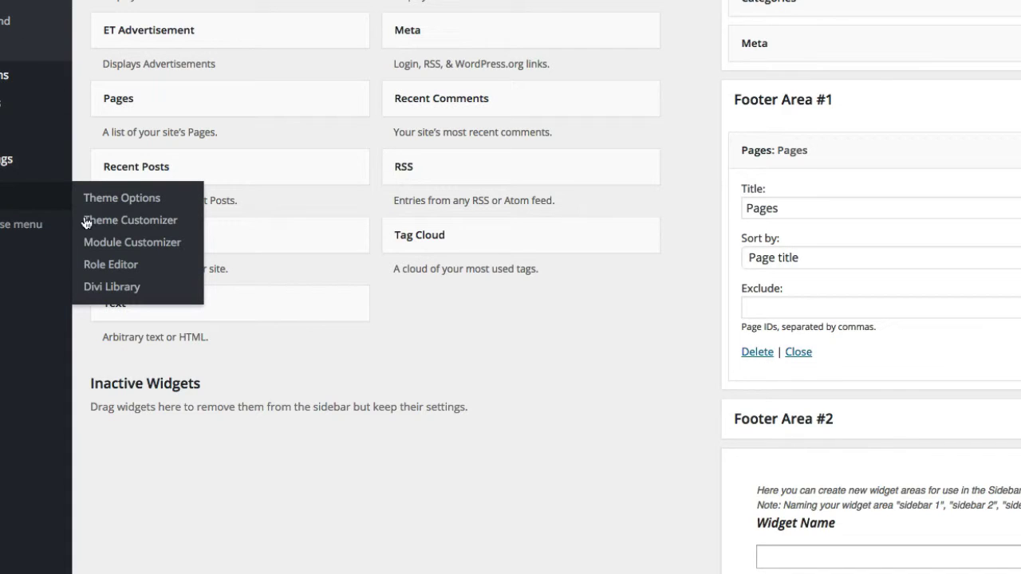
{"action": "left_click", "coordinate": [110, 230]}
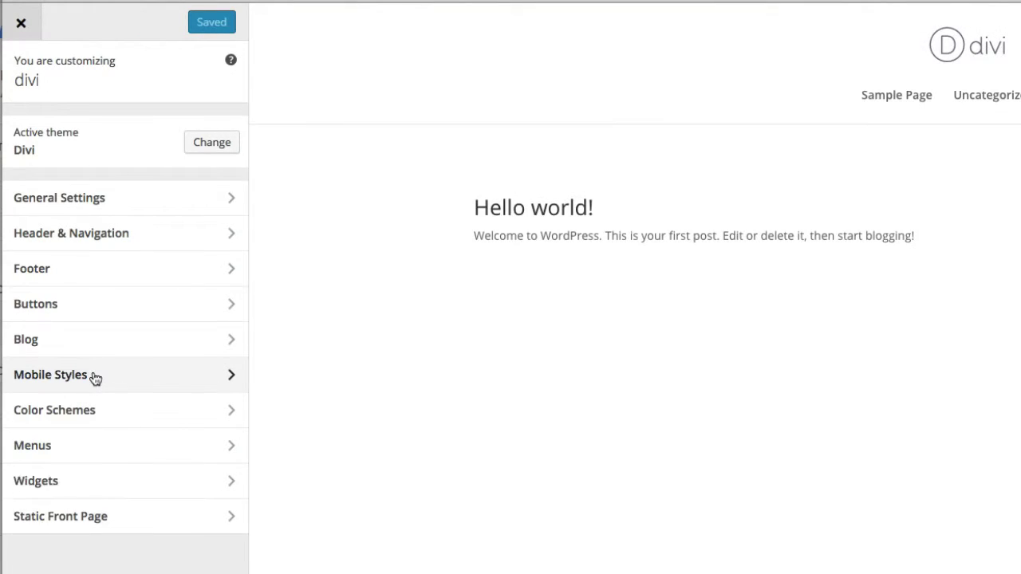
{"action": "left_click", "coordinate": [114, 410]}
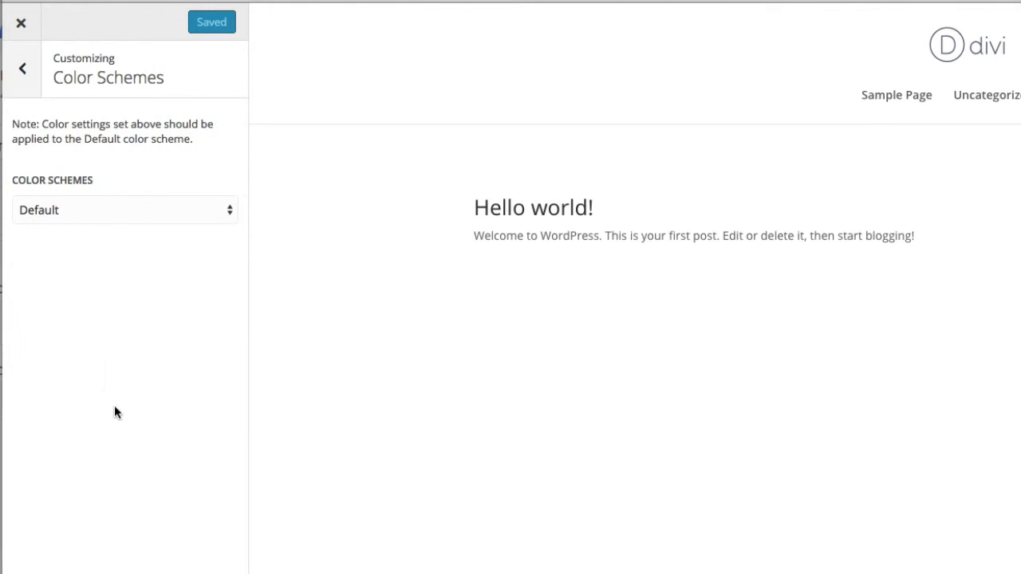
{"action": "left_click", "coordinate": [97, 209]}
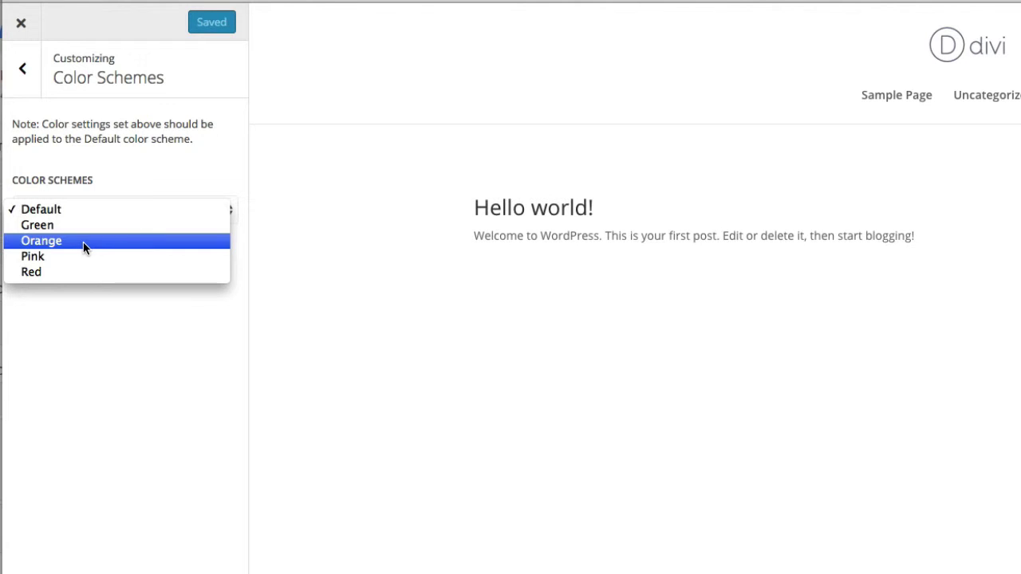
{"action": "left_click", "coordinate": [83, 241]}
{"action": "left_click", "coordinate": [77, 215]}
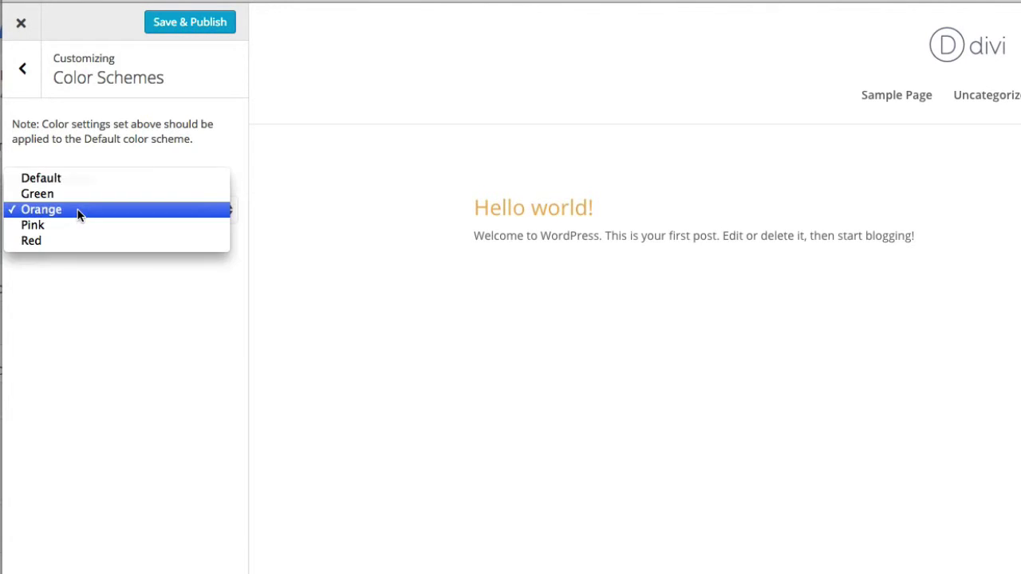
{"action": "left_click", "coordinate": [83, 194]}
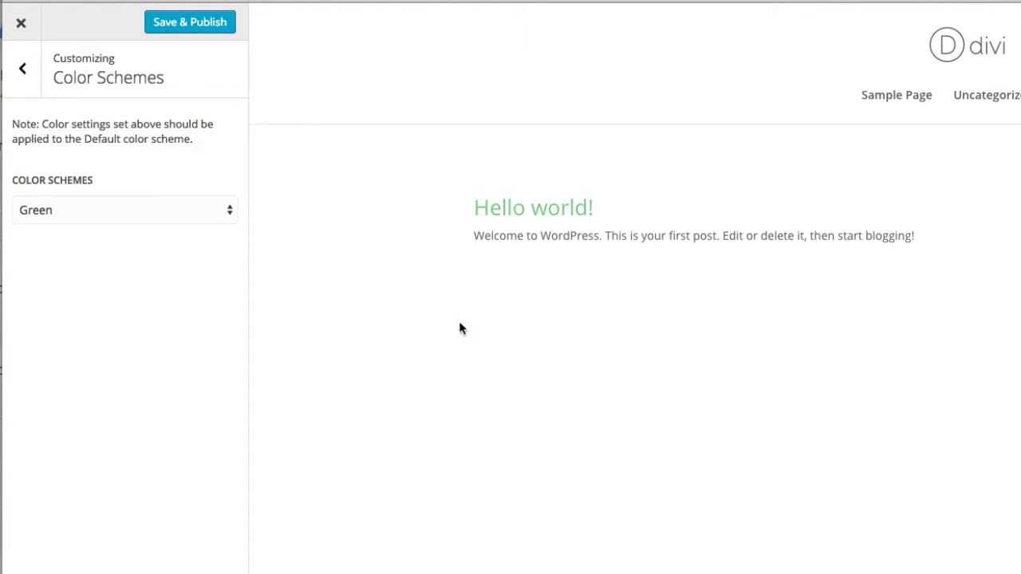
Look over the customizer's widget areas and blog post settings, and leave the customizer without saving
{"action": "left_click", "coordinate": [27, 70]}
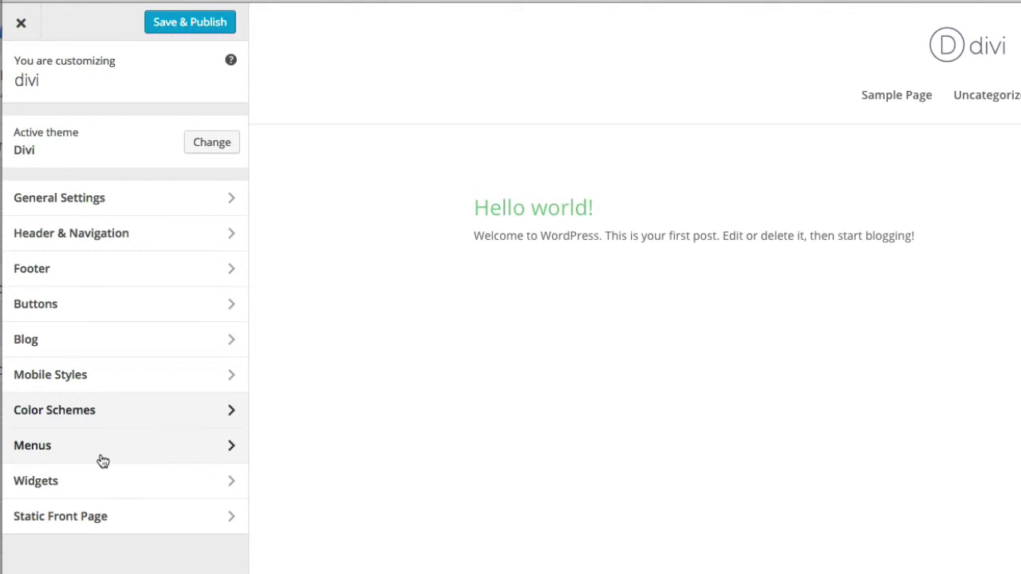
{"action": "left_click", "coordinate": [109, 485]}
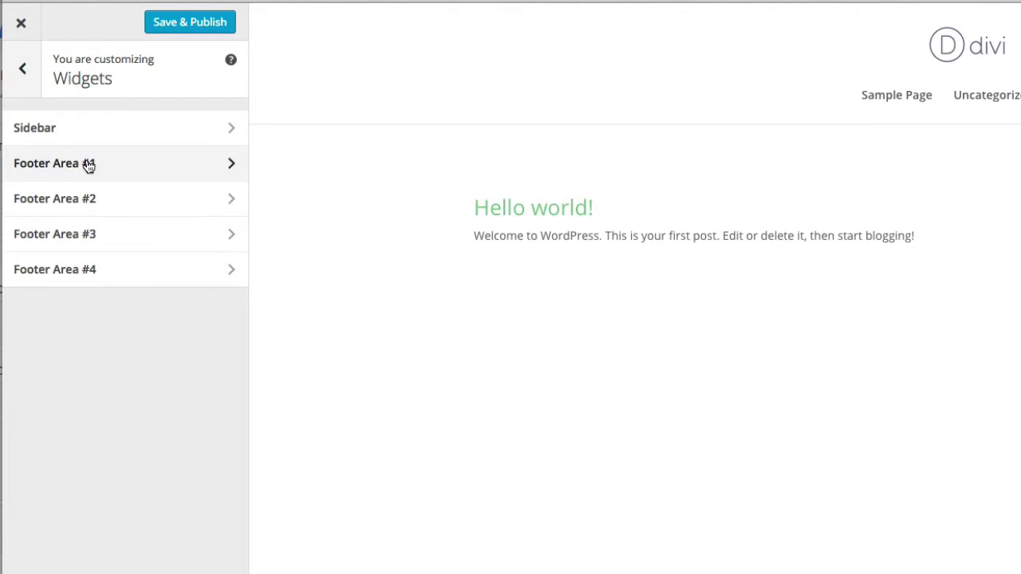
{"action": "left_click", "coordinate": [32, 67]}
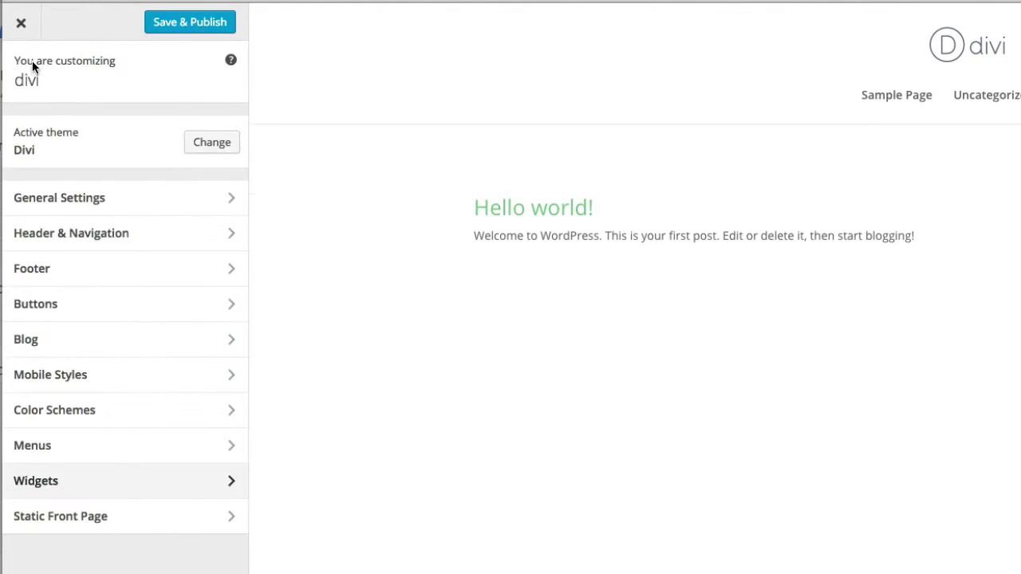
{"action": "left_click", "coordinate": [137, 348]}
{"action": "left_click", "coordinate": [160, 140]}
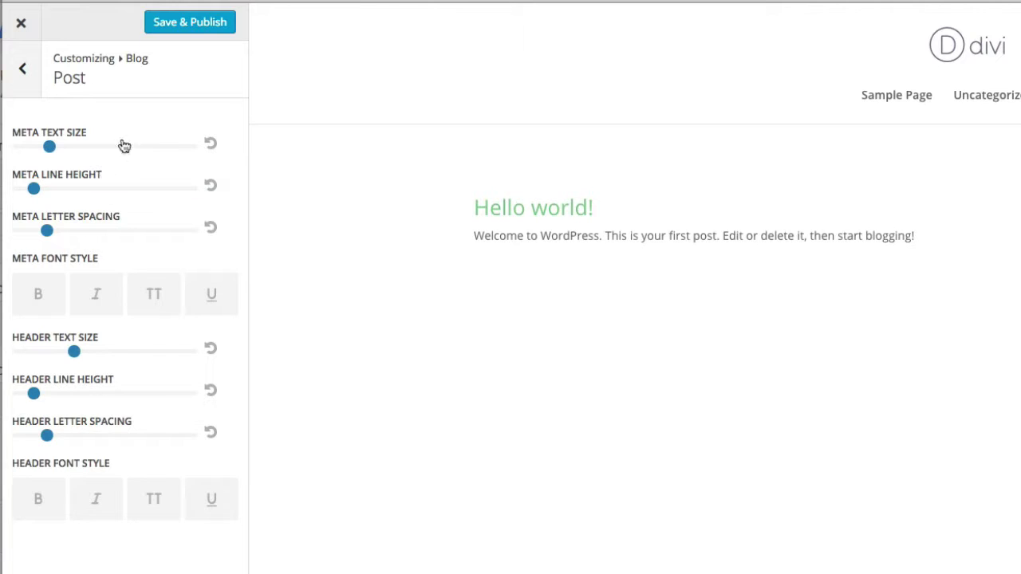
{"action": "left_click", "coordinate": [30, 77]}
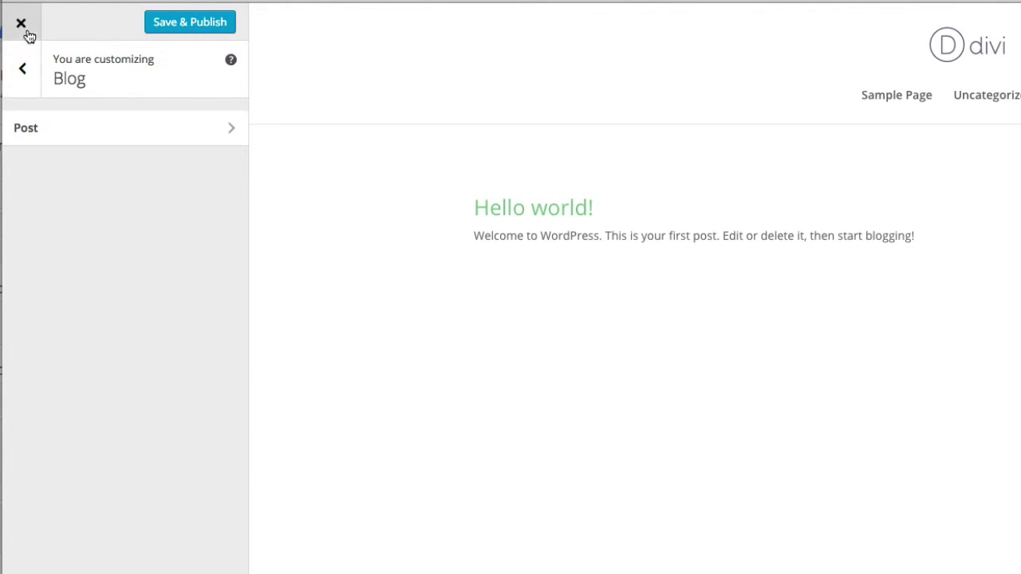
{"action": "left_click", "coordinate": [25, 30]}
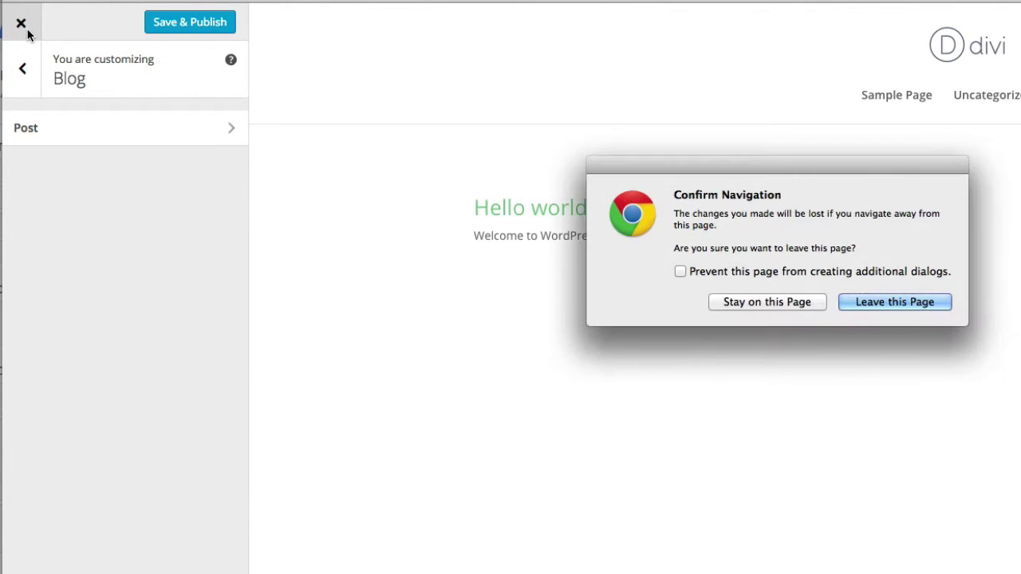
{"action": "left_click", "coordinate": [911, 300]}
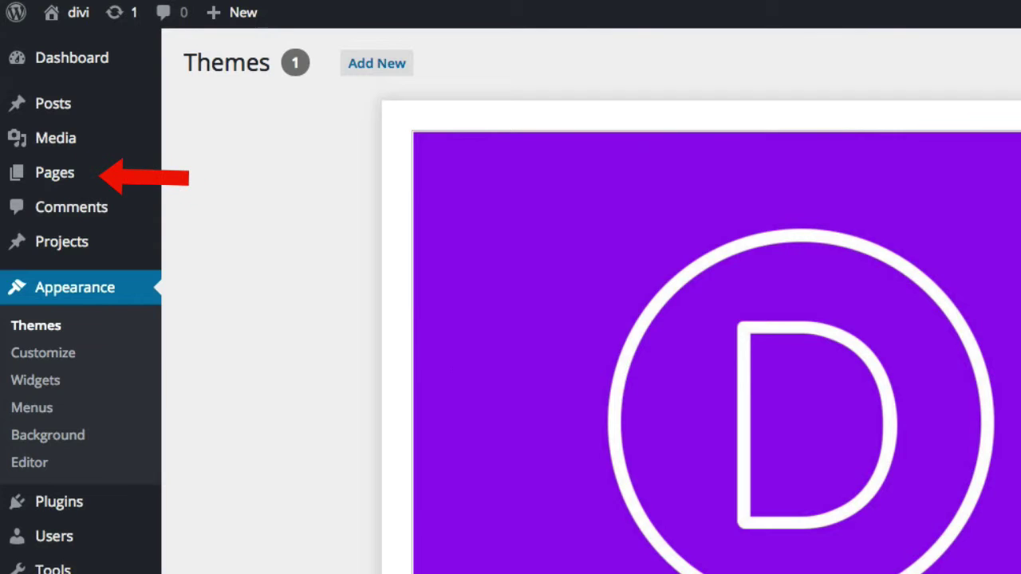
Open Sample Page for editing from the site's page list and delete all of its body text
{"action": "mouse_move", "coordinate": [63, 173]}
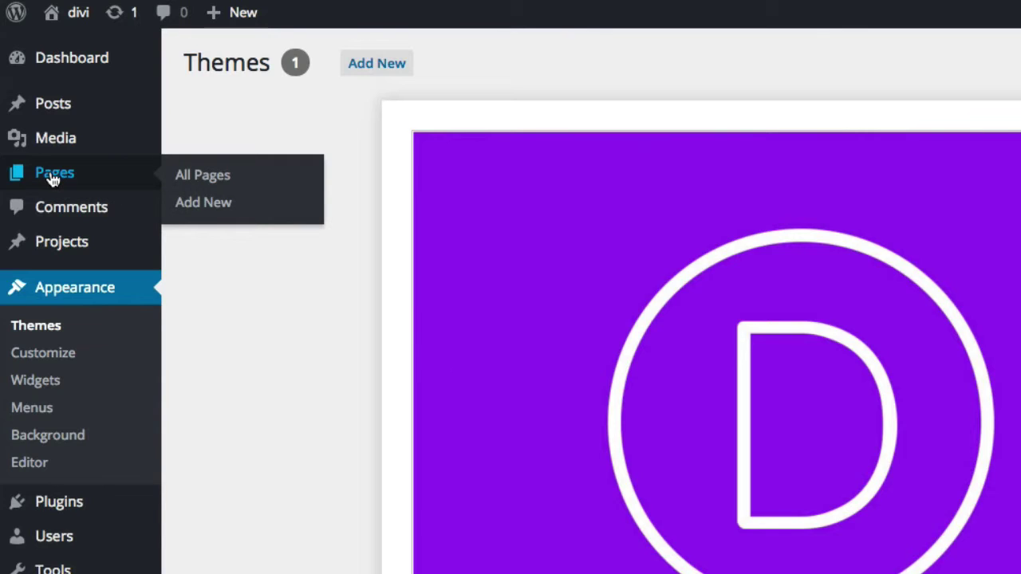
{"action": "left_click", "coordinate": [52, 176]}
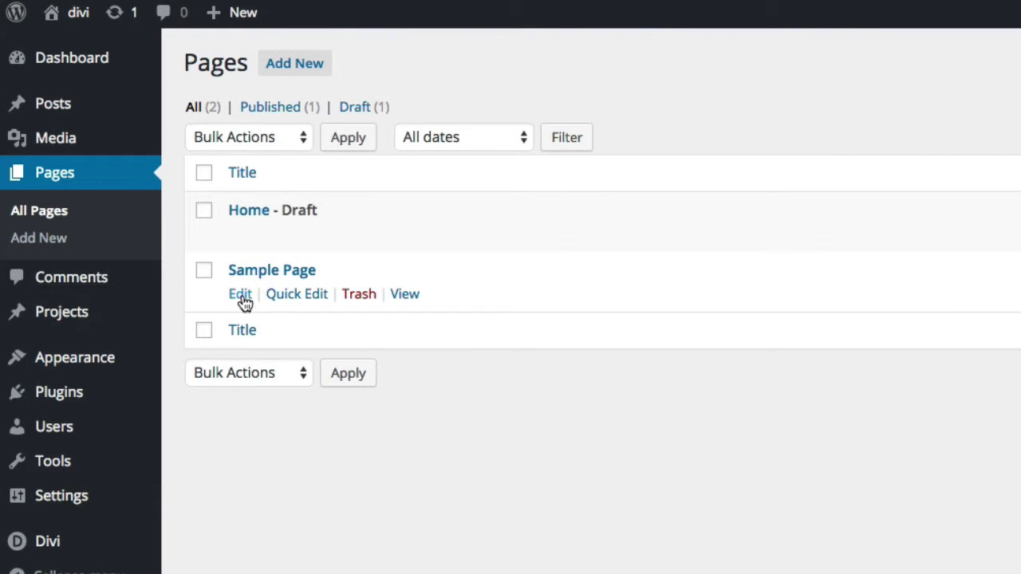
{"action": "left_click", "coordinate": [241, 295]}
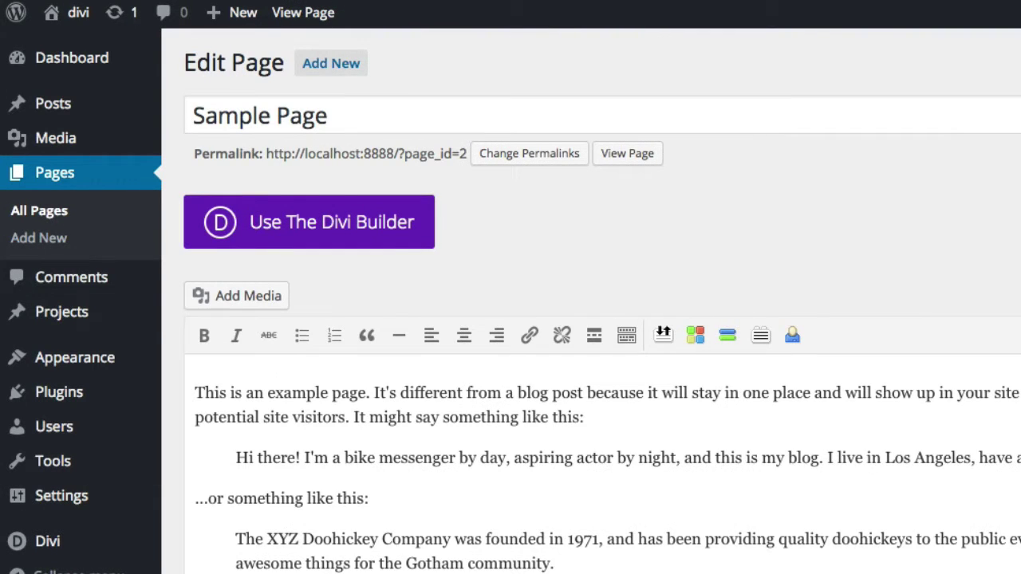
{"action": "left_click", "coordinate": [669, 496]}
{"action": "key", "text": "ctrl+a"}
{"action": "key", "text": "BackSpace"}
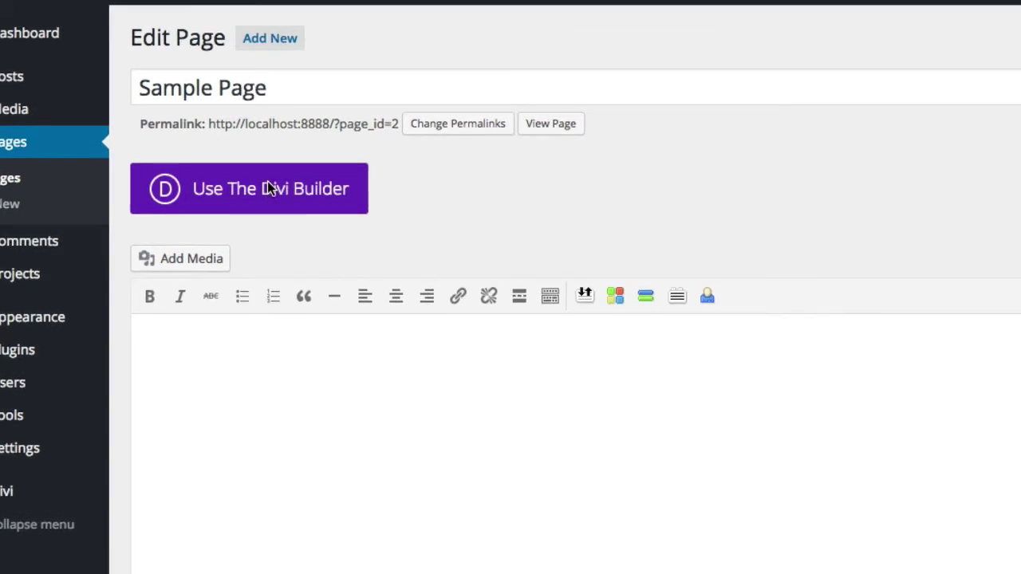
Switch Sample Page to the Divi Builder and load the predefined Homepage Company layout, replacing the existing content
{"action": "left_click", "coordinate": [330, 222]}
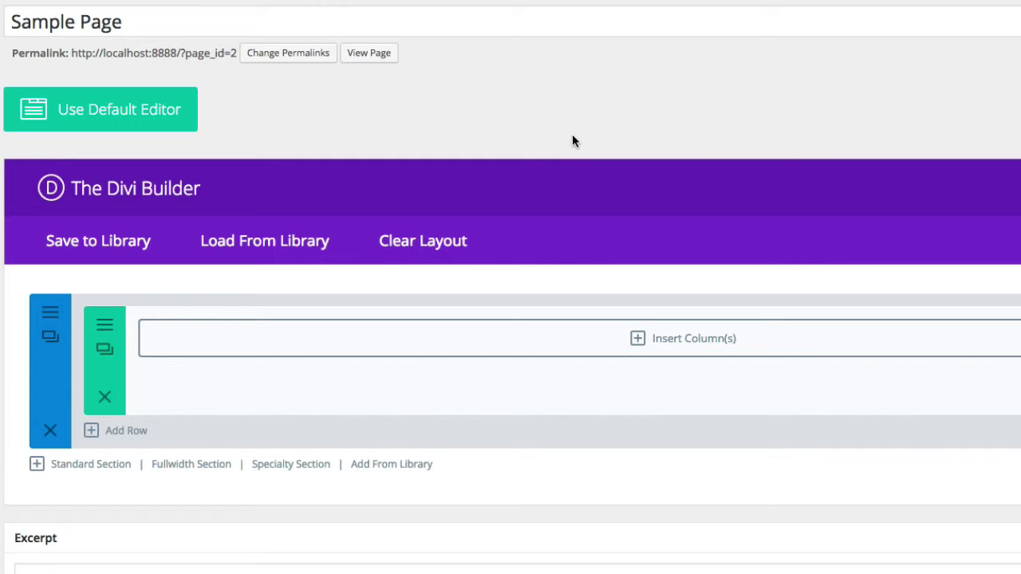
{"action": "left_click", "coordinate": [255, 252]}
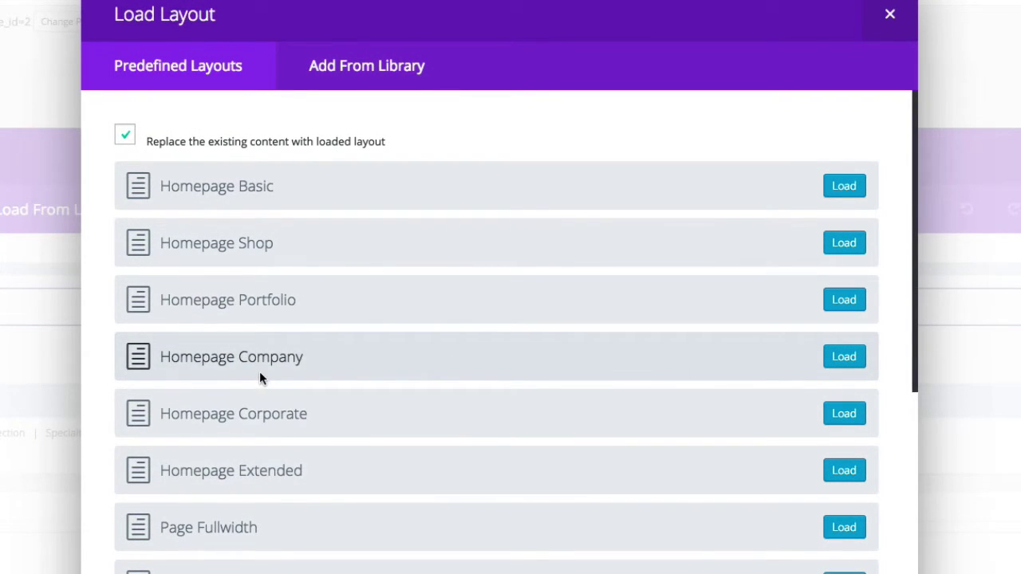
{"action": "left_click", "coordinate": [844, 363]}
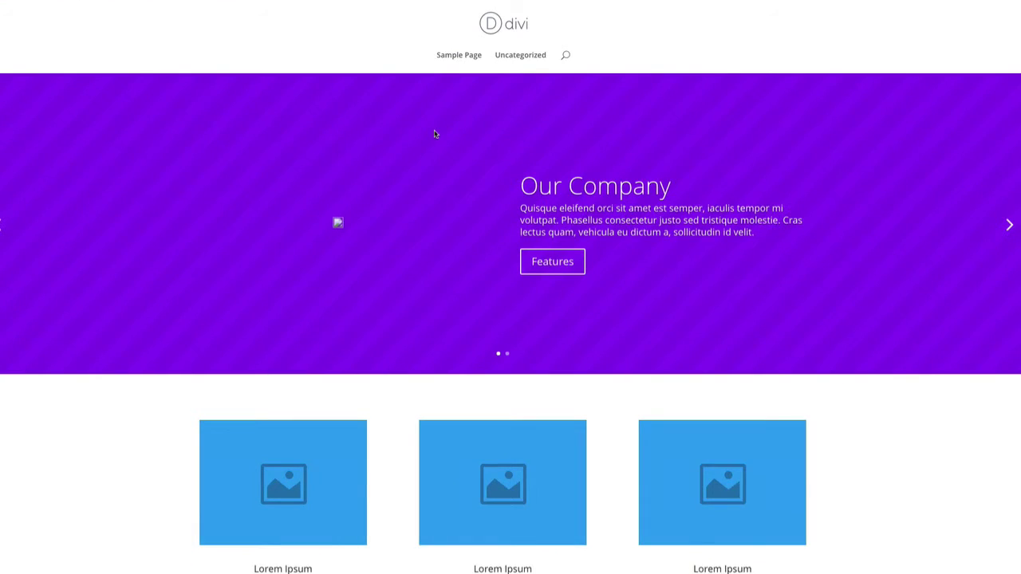
Examine the Homepage Company layout on the live Sample Page, from the slider through the contact form to the footer
{"action": "scroll", "coordinate": [434, 132], "scroll_direction": "down", "scroll_amount": 5}
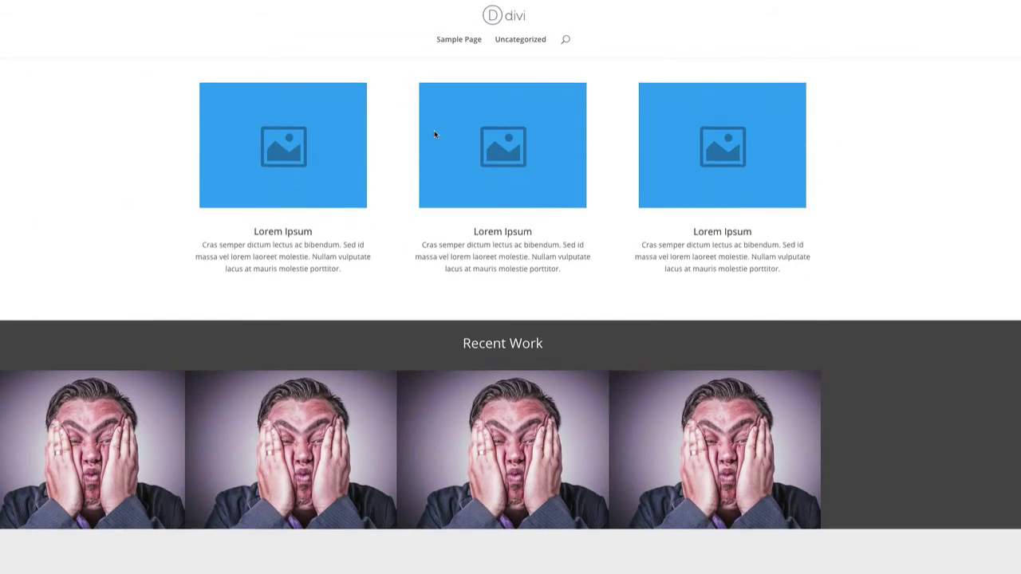
{"action": "scroll", "coordinate": [434, 134], "scroll_direction": "down", "scroll_amount": 10}
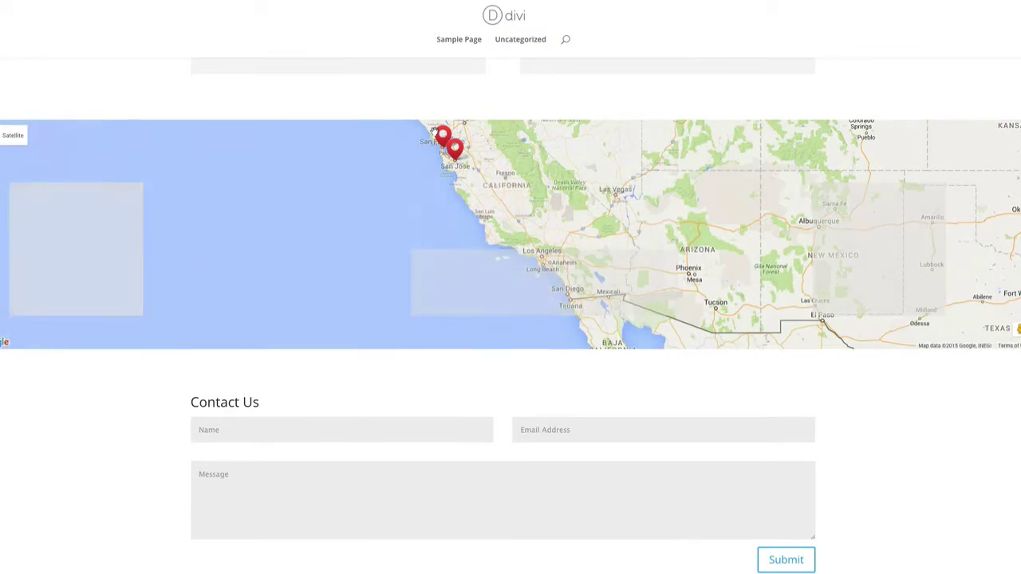
{"action": "scroll", "coordinate": [119, 388], "scroll_direction": "down", "scroll_amount": 3}
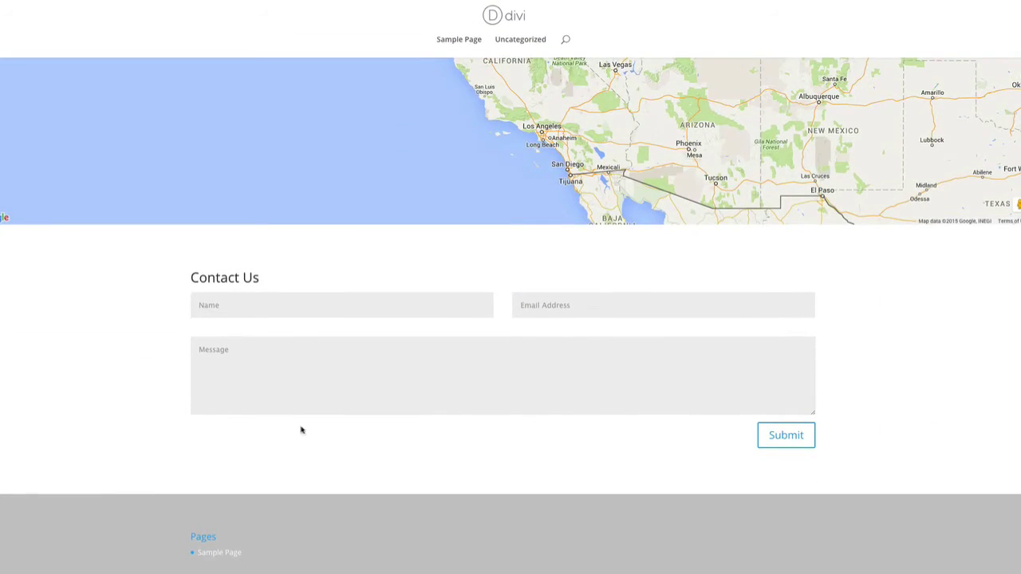
{"action": "scroll", "coordinate": [17, 399], "scroll_direction": "up", "scroll_amount": 8}
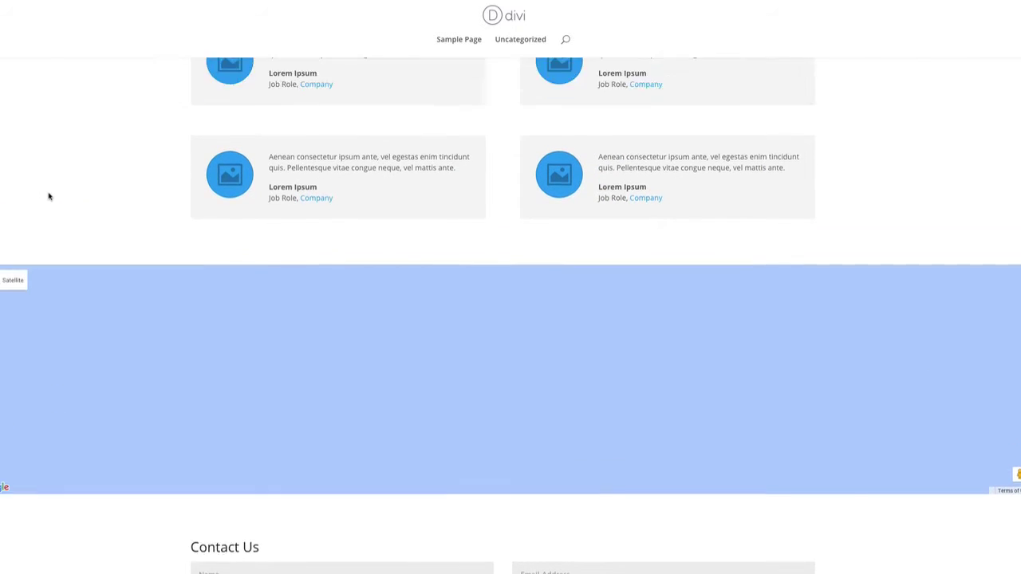
{"action": "scroll", "coordinate": [76, 311], "scroll_direction": "up", "scroll_amount": 1}
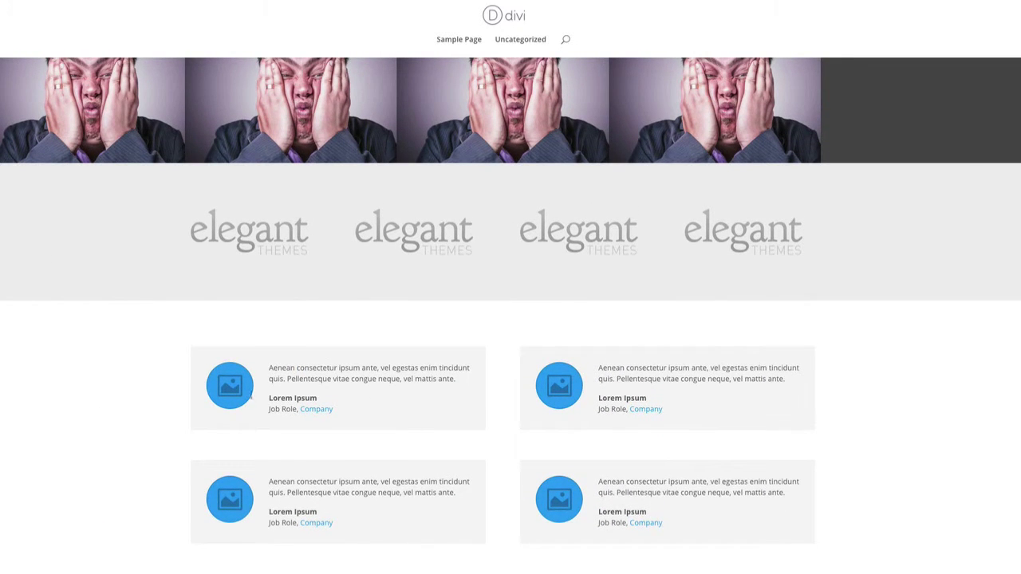
{"action": "scroll", "coordinate": [58, 412], "scroll_direction": "up", "scroll_amount": 5}
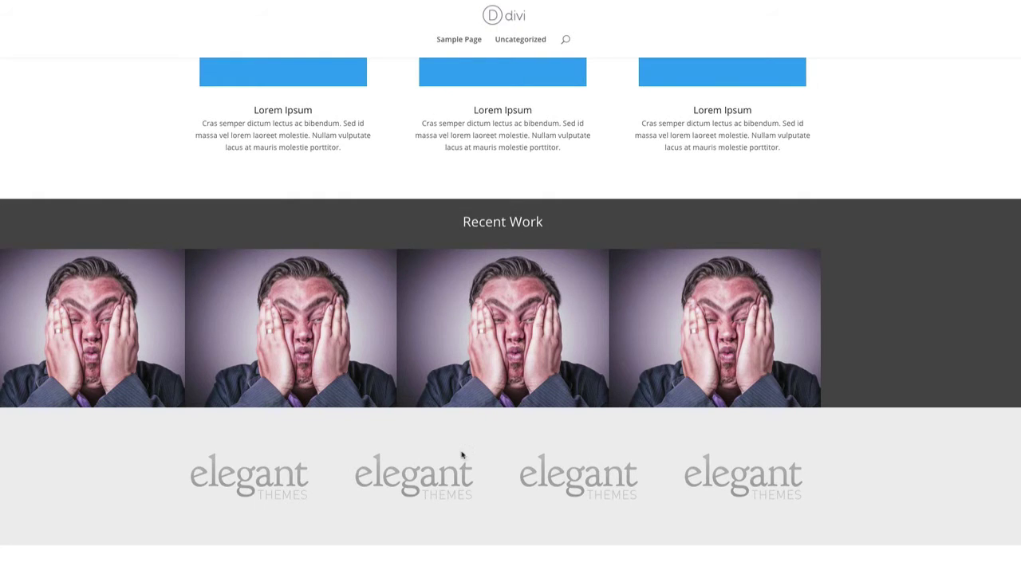
{"action": "scroll", "coordinate": [462, 455], "scroll_direction": "up", "scroll_amount": 6}
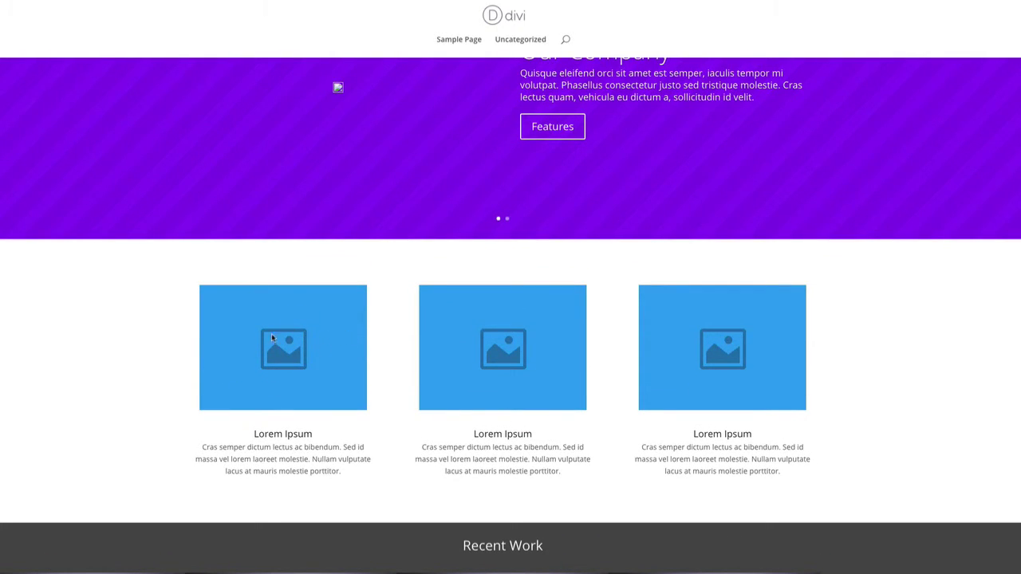
{"action": "scroll", "coordinate": [598, 365], "scroll_direction": "up", "scroll_amount": 3}
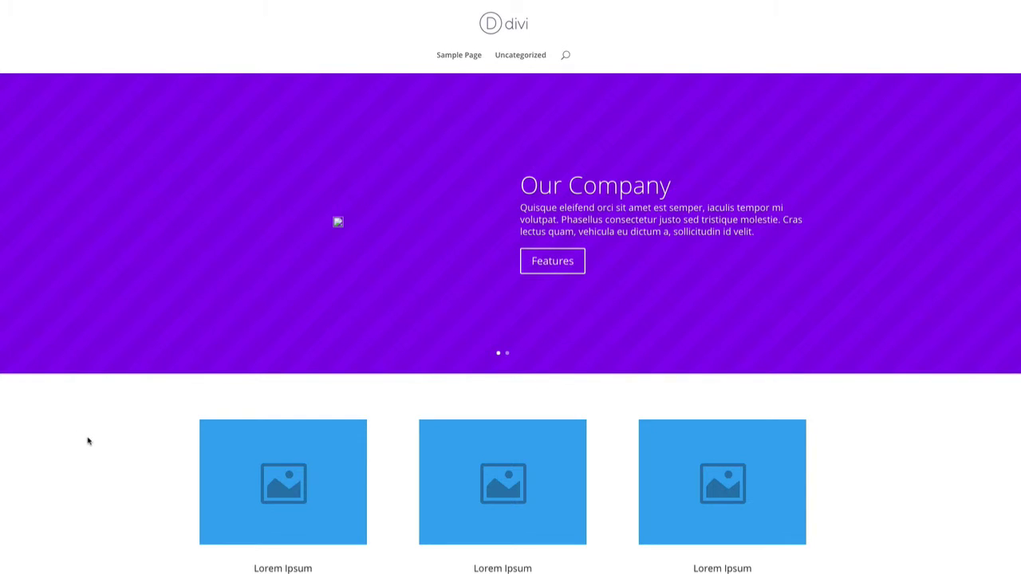
{"action": "scroll", "coordinate": [90, 435], "scroll_direction": "down", "scroll_amount": 15}
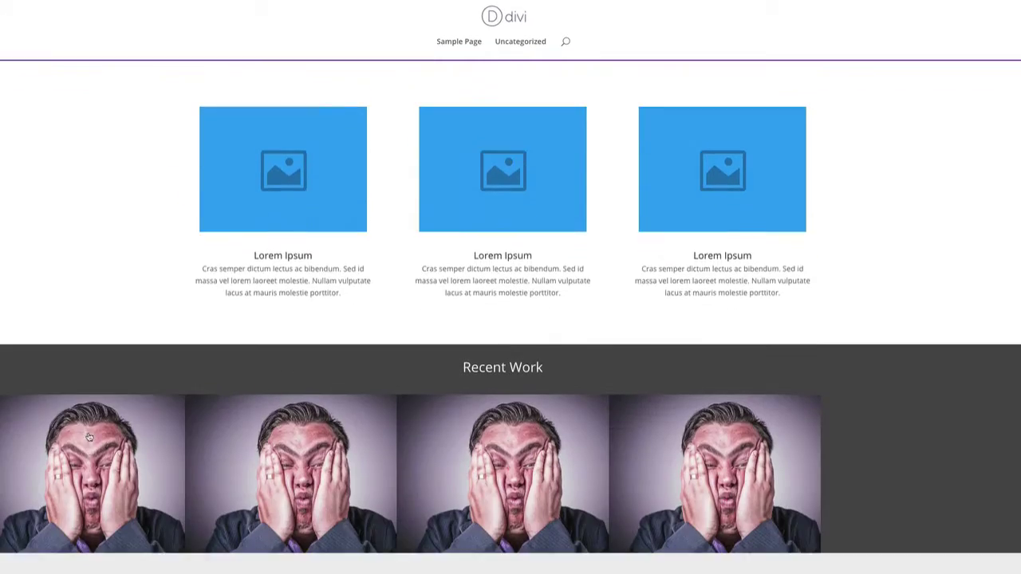
Look over the Recent Work portfolio on the live page, and browse the predefined layouts offered for Sample Page
{"action": "scroll", "coordinate": [88, 432], "scroll_direction": "down", "scroll_amount": 1}
{"action": "scroll", "coordinate": [79, 124], "scroll_direction": "down", "scroll_amount": 1}
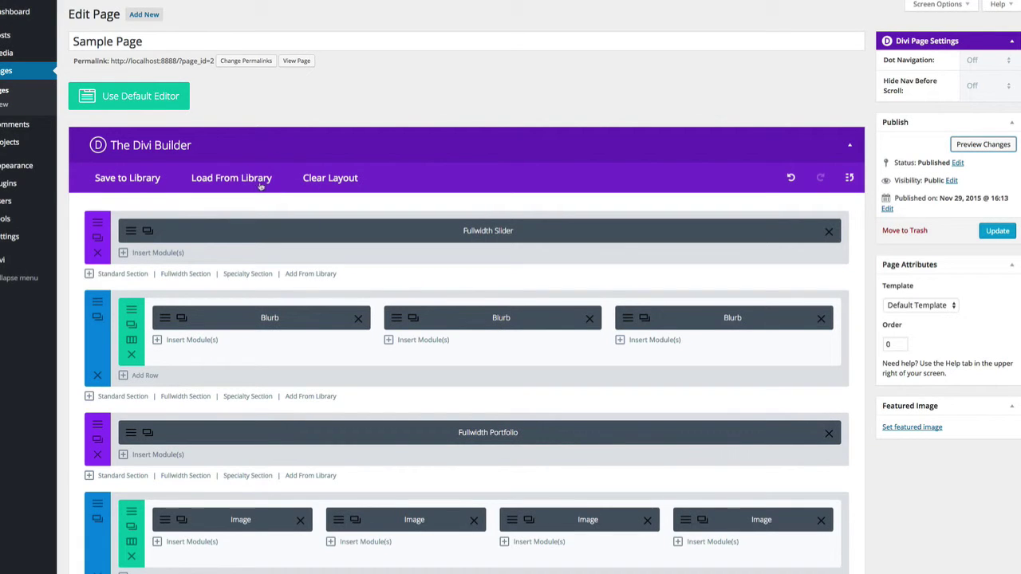
{"action": "left_click", "coordinate": [242, 179]}
{"action": "scroll", "coordinate": [388, 338], "scroll_direction": "down", "scroll_amount": 2}
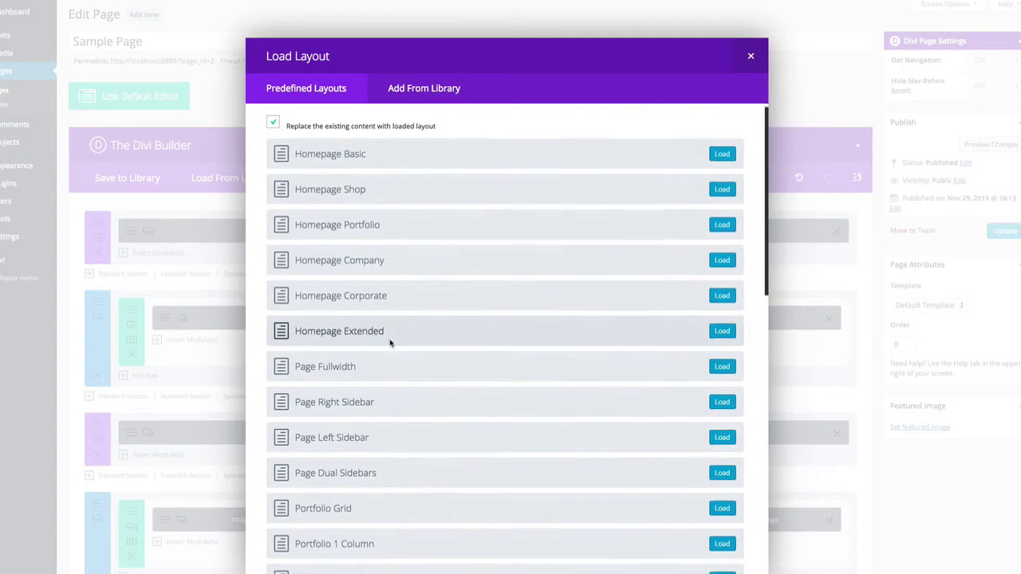
{"action": "scroll", "coordinate": [385, 319], "scroll_direction": "up", "scroll_amount": 2}
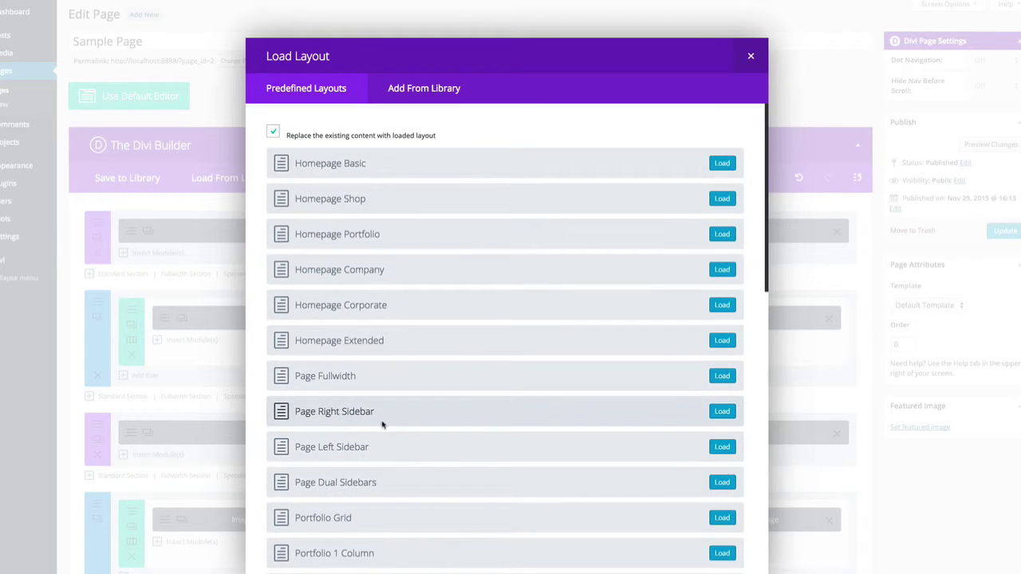
{"action": "scroll", "coordinate": [383, 425], "scroll_direction": "down", "scroll_amount": 2}
{"action": "scroll", "coordinate": [384, 426], "scroll_direction": "down", "scroll_amount": 3}
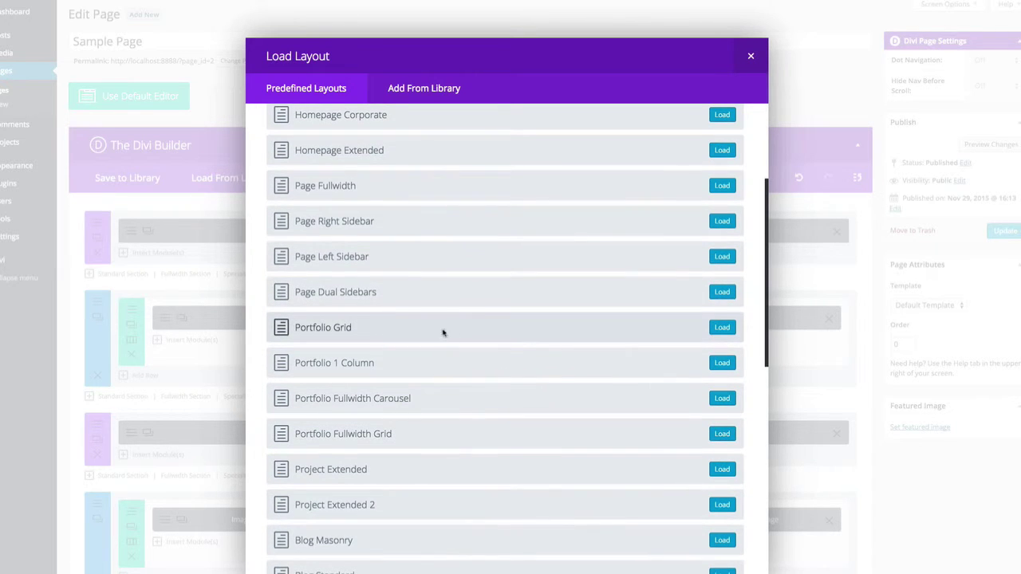
{"action": "scroll", "coordinate": [405, 335], "scroll_direction": "down", "scroll_amount": 5}
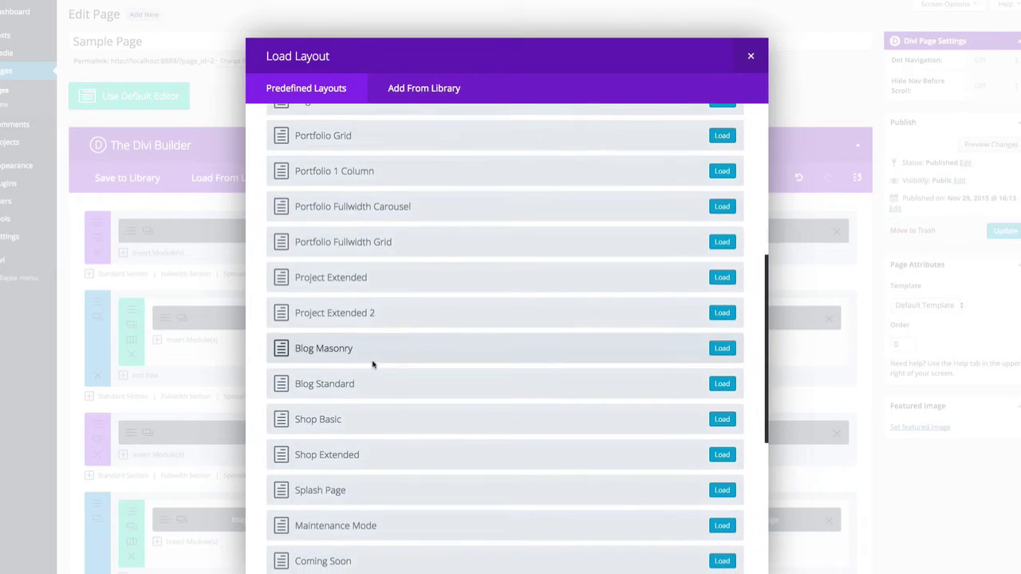
{"action": "scroll", "coordinate": [371, 367], "scroll_direction": "down", "scroll_amount": 2}
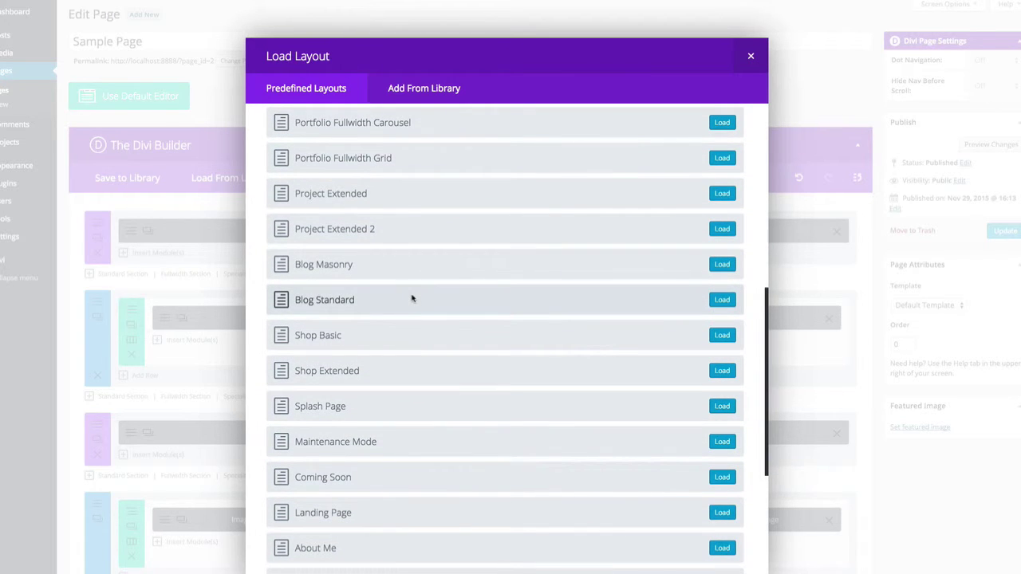
{"action": "scroll", "coordinate": [417, 347], "scroll_direction": "down", "scroll_amount": 1}
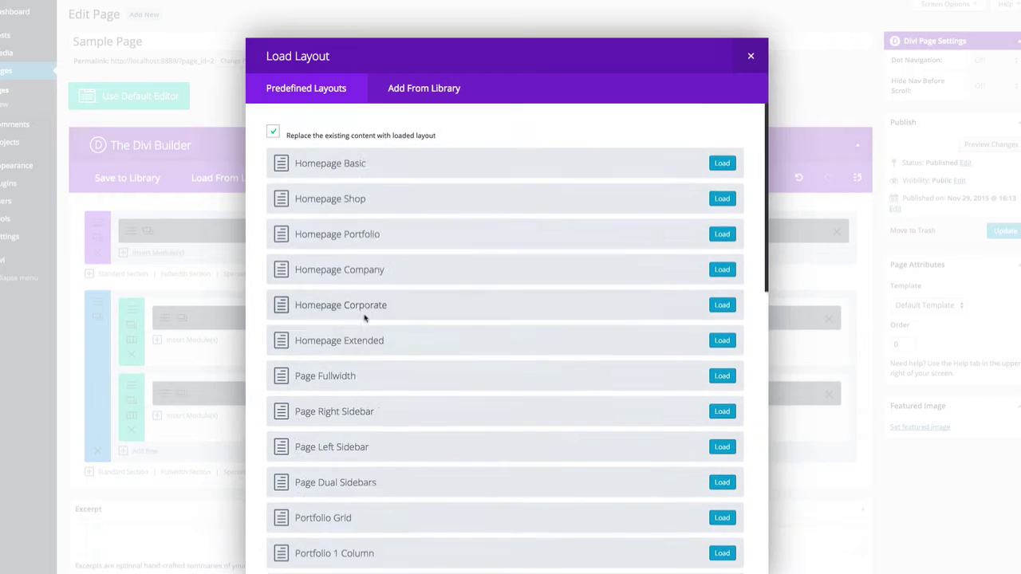
Load the predefined Coming Soon layout into Sample Page and preview the page from the countdown to the end
{"action": "scroll", "coordinate": [365, 319], "scroll_direction": "down", "scroll_amount": 15}
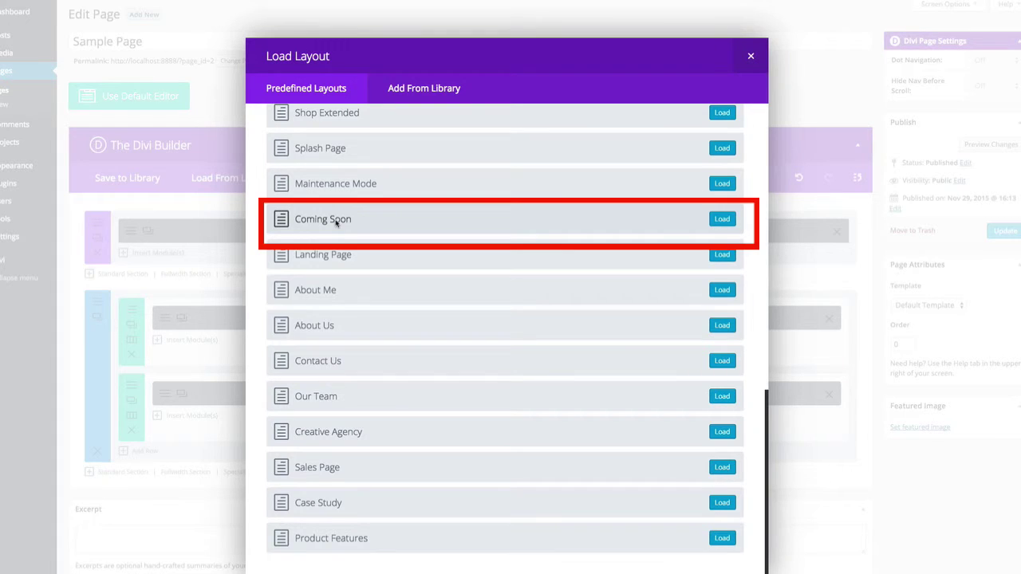
{"action": "left_click", "coordinate": [723, 220]}
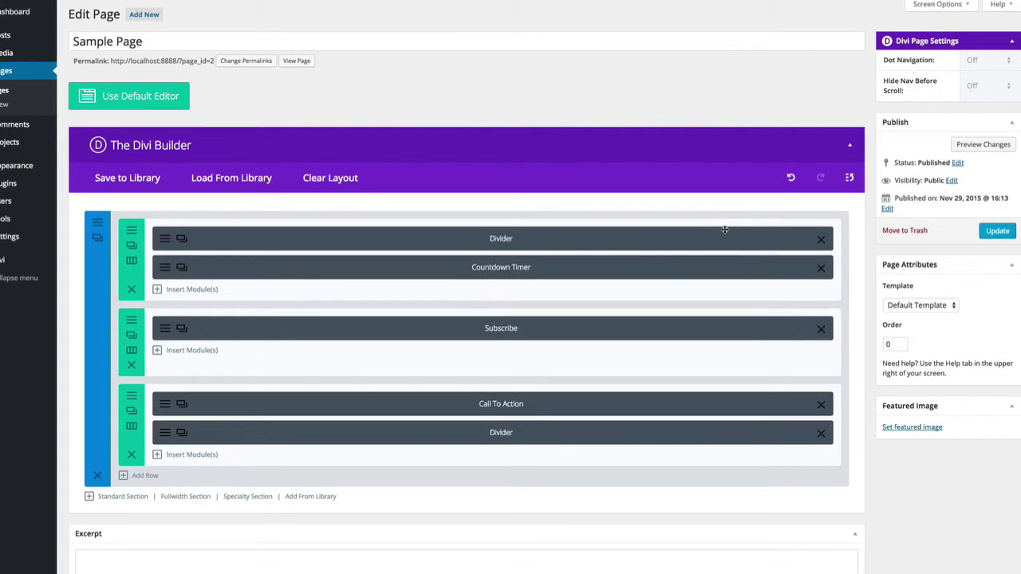
{"action": "left_click", "coordinate": [1001, 147]}
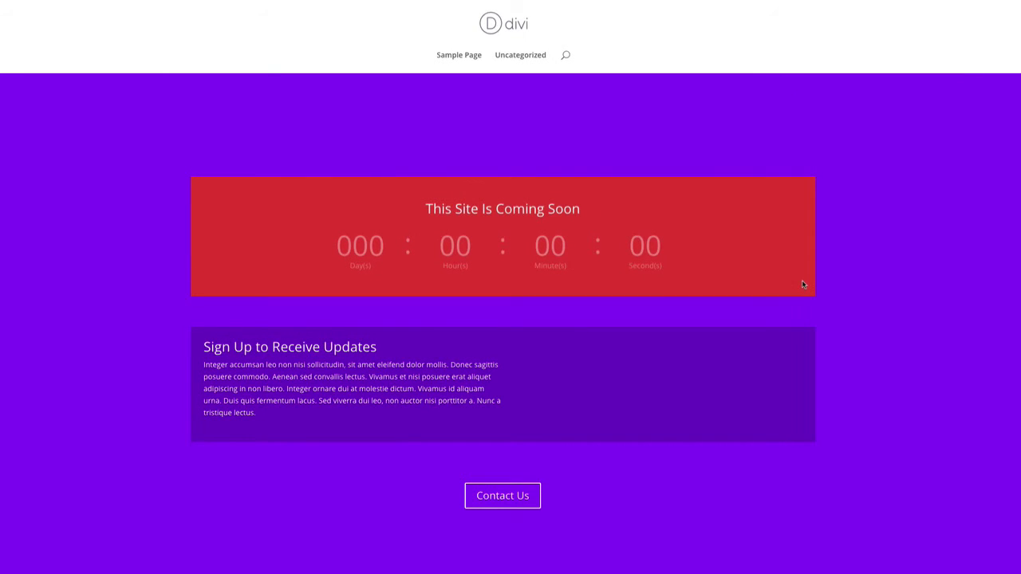
{"action": "scroll", "coordinate": [517, 496], "scroll_direction": "down", "scroll_amount": 5}
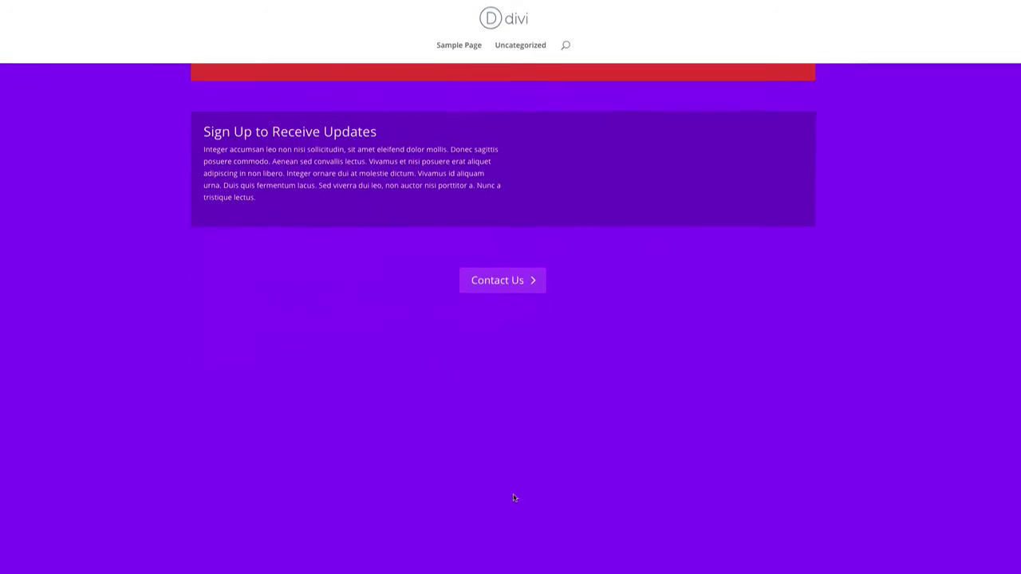
{"action": "scroll", "coordinate": [514, 491], "scroll_direction": "up", "scroll_amount": 5}
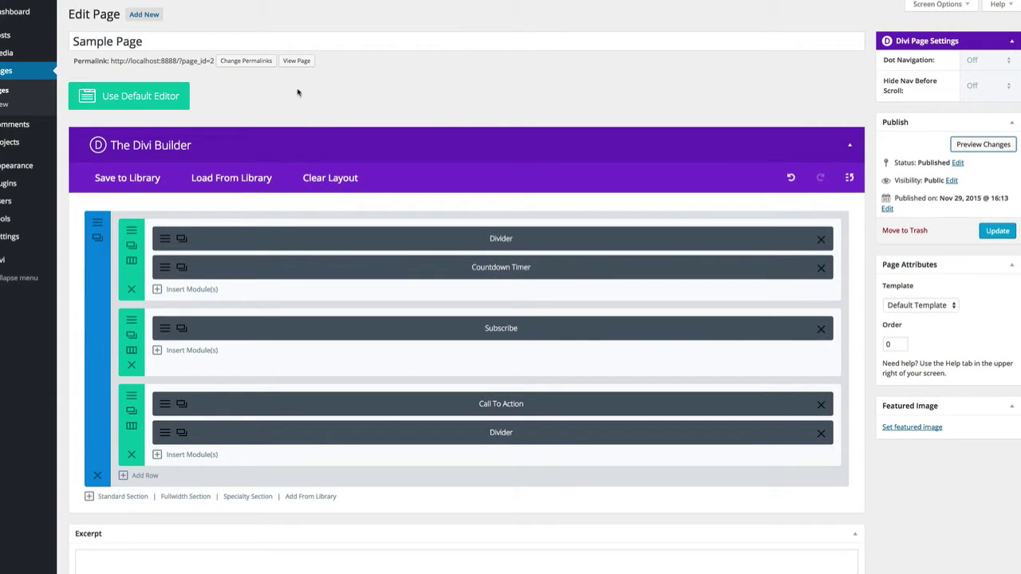
Replace Sample Page's Coming Soon content with the predefined Landing Page layout
{"action": "left_click", "coordinate": [231, 177]}
{"action": "scroll", "coordinate": [359, 259], "scroll_direction": "down", "scroll_amount": 3}
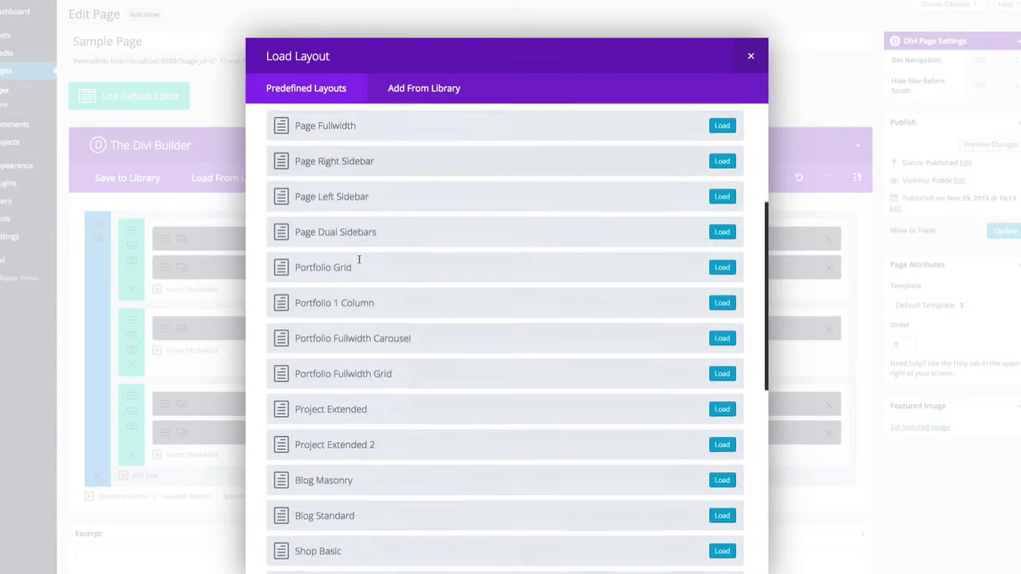
{"action": "scroll", "coordinate": [359, 260], "scroll_direction": "down", "scroll_amount": 5}
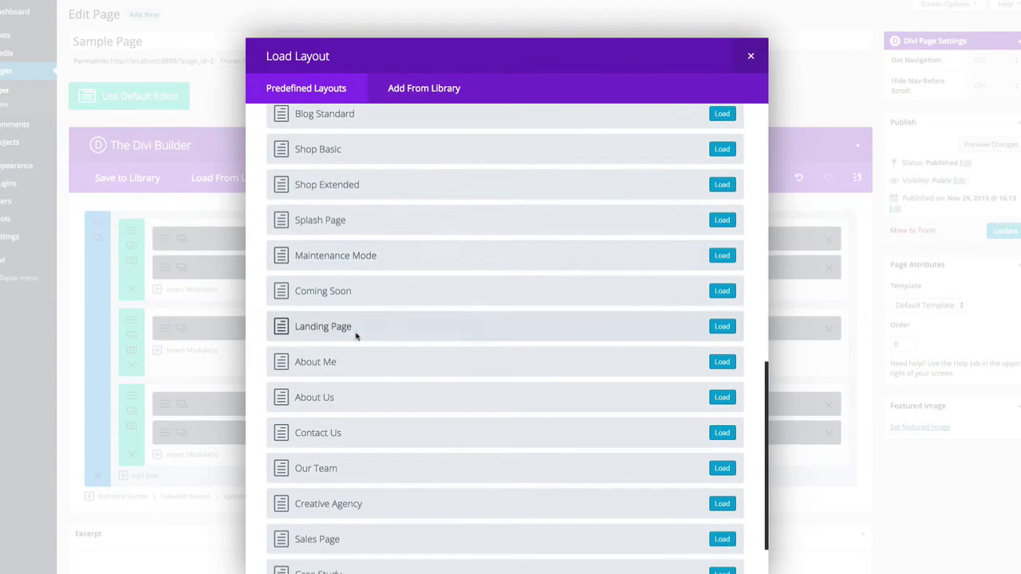
{"action": "left_click", "coordinate": [722, 326]}
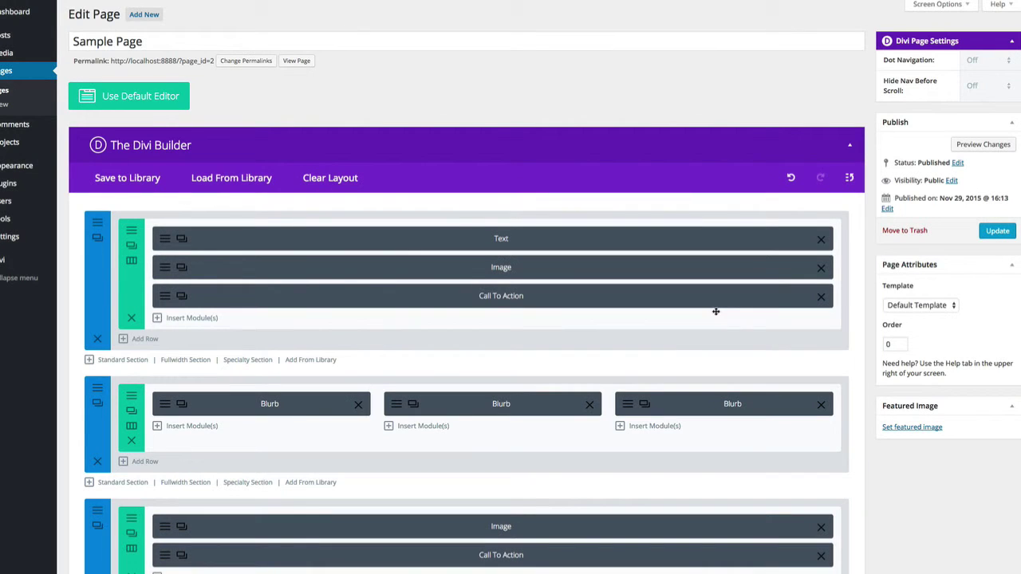
Preview Sample Page with the Landing Page layout, looking over the heading, large image, call to action and three blurbs
{"action": "left_click", "coordinate": [984, 145]}
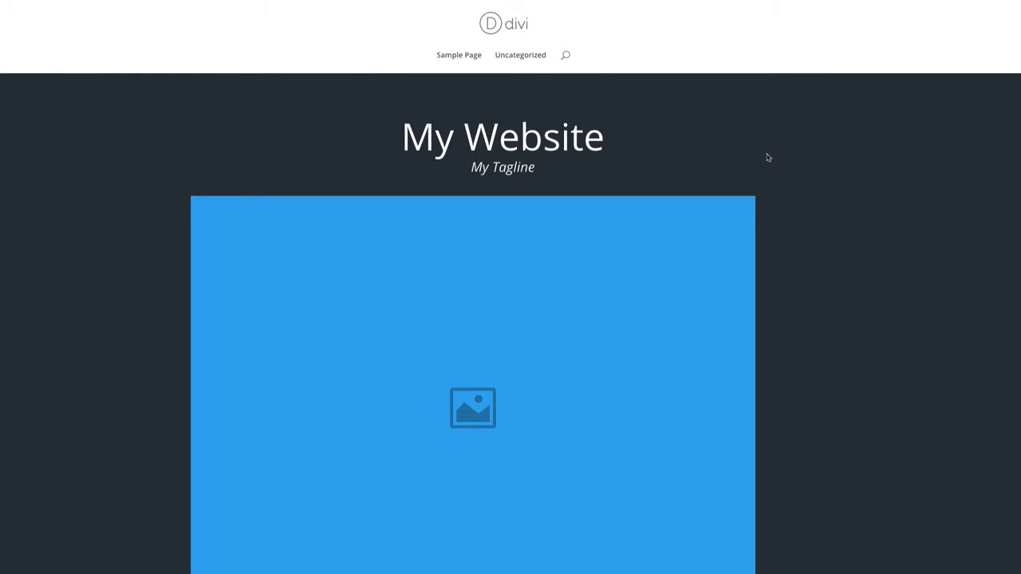
{"action": "scroll", "coordinate": [766, 160], "scroll_direction": "down", "scroll_amount": 6}
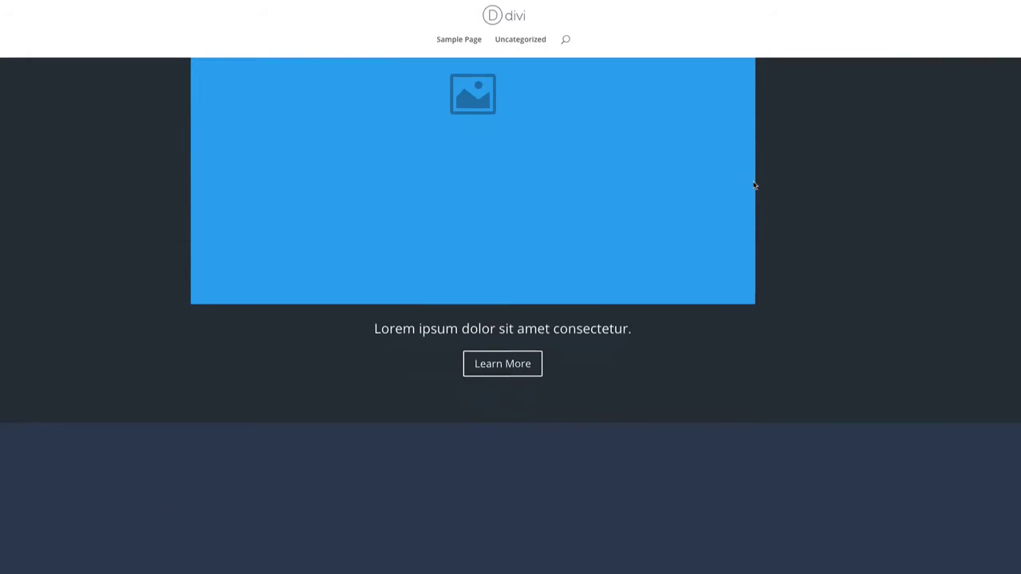
{"action": "scroll", "coordinate": [755, 192], "scroll_direction": "down", "scroll_amount": 10}
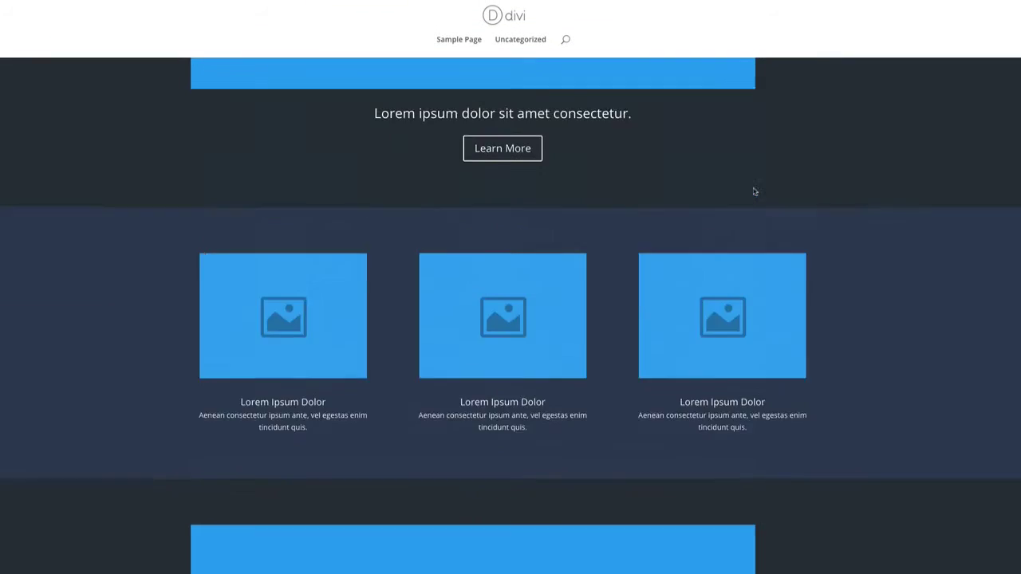
{"action": "scroll", "coordinate": [755, 191], "scroll_direction": "up", "scroll_amount": 3}
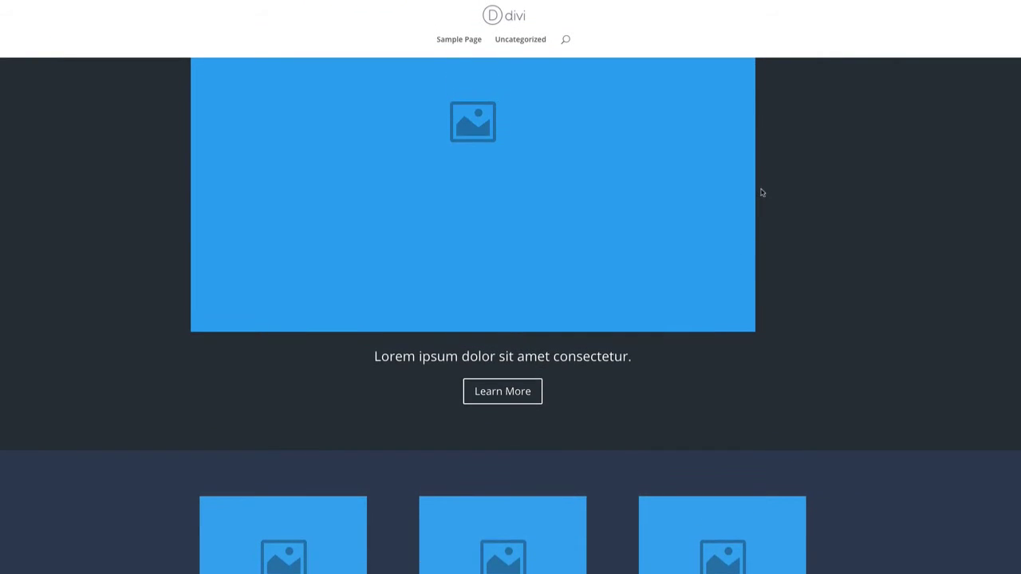
{"action": "scroll", "coordinate": [762, 193], "scroll_direction": "up", "scroll_amount": 4}
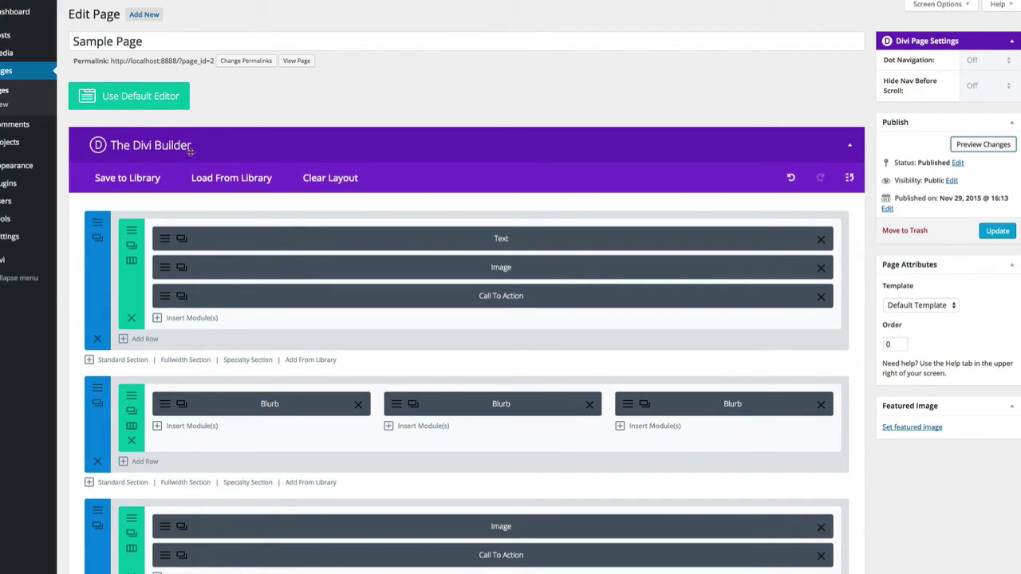
Load the predefined Contact Us layout into Sample Page in place of the Landing Page content
{"action": "left_click", "coordinate": [254, 179]}
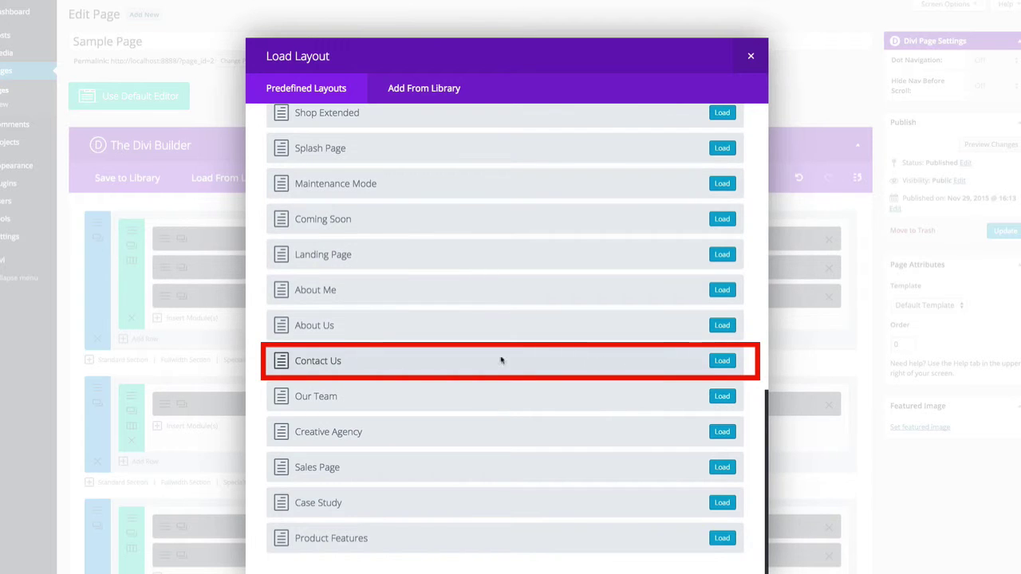
{"action": "left_click", "coordinate": [722, 363]}
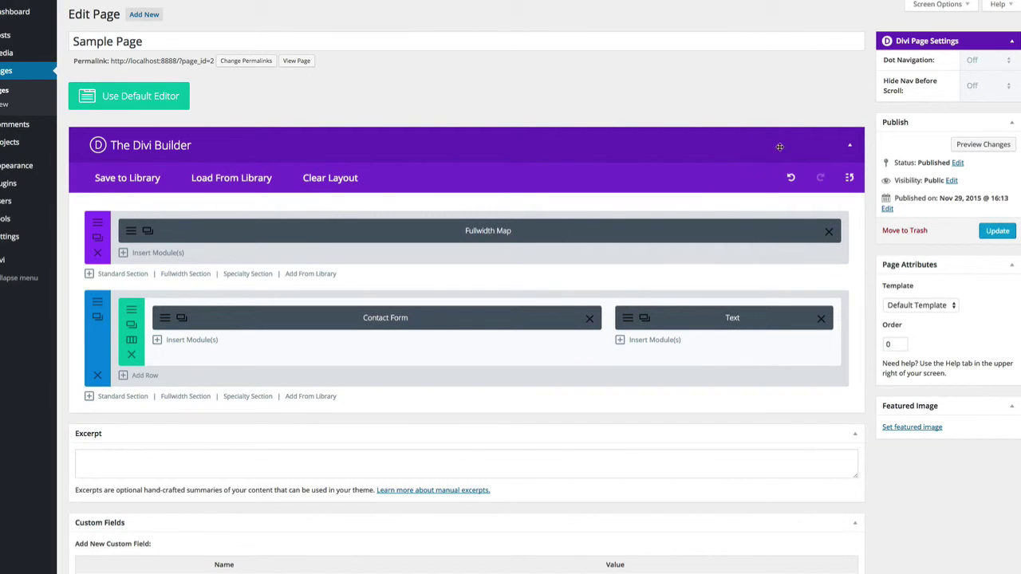
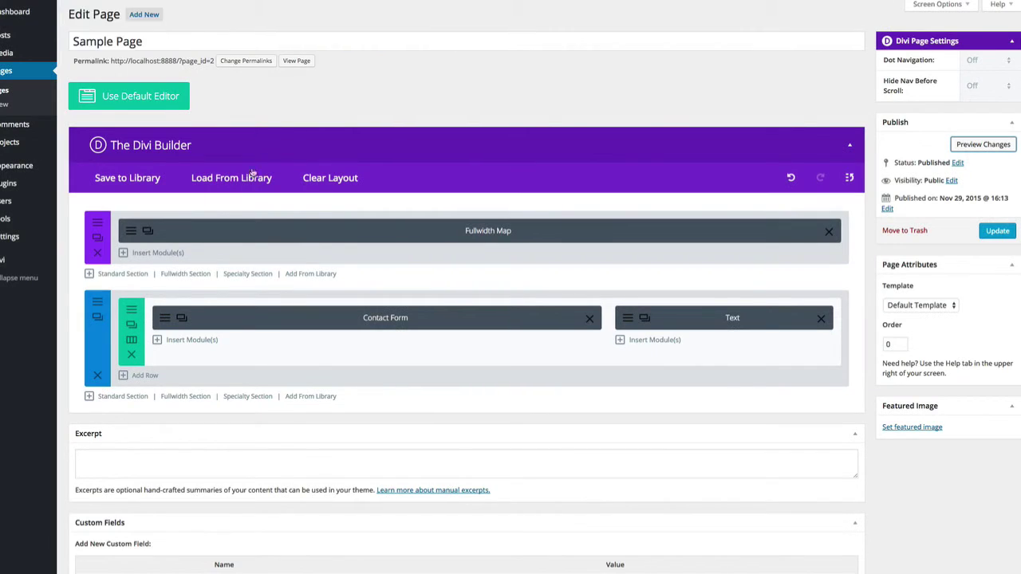
Load the predefined About Us layout into Sample Page and look over the resulting page
{"action": "left_click", "coordinate": [249, 177]}
{"action": "scroll", "coordinate": [485, 417], "scroll_direction": "down", "scroll_amount": 10}
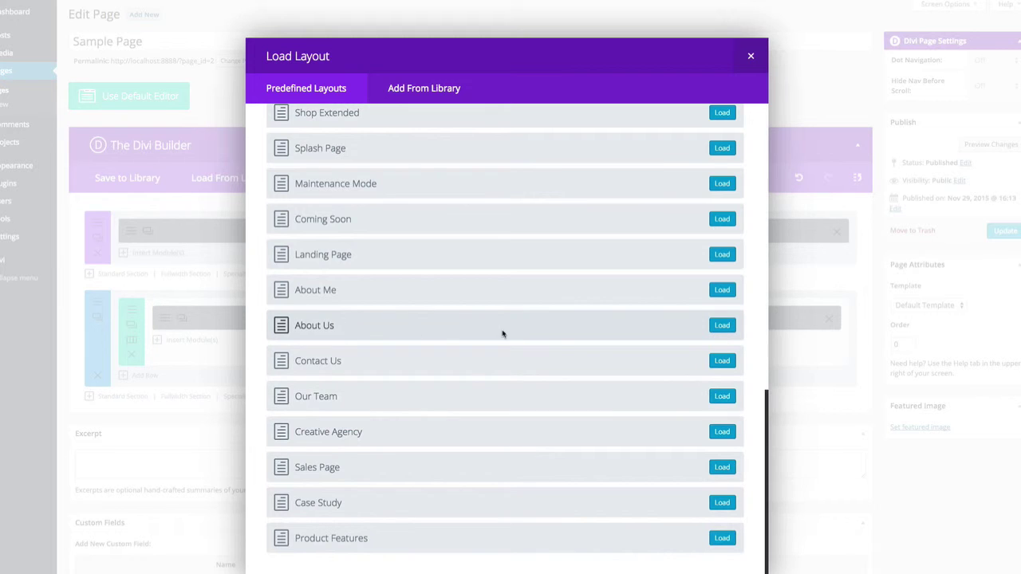
{"action": "left_click", "coordinate": [722, 325]}
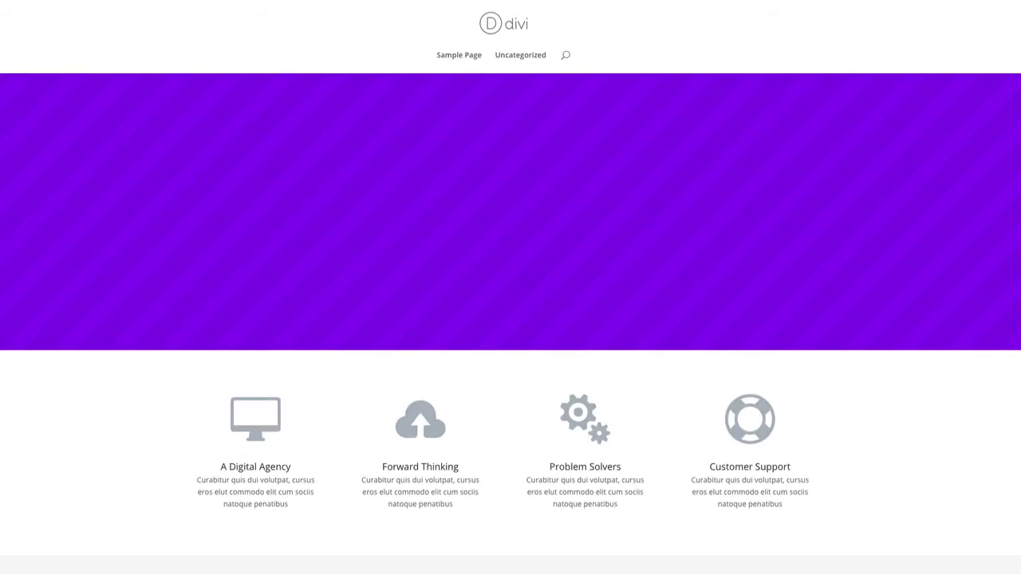
{"action": "scroll", "coordinate": [178, 199], "scroll_direction": "down", "scroll_amount": 5}
{"action": "scroll", "coordinate": [169, 226], "scroll_direction": "down", "scroll_amount": 4}
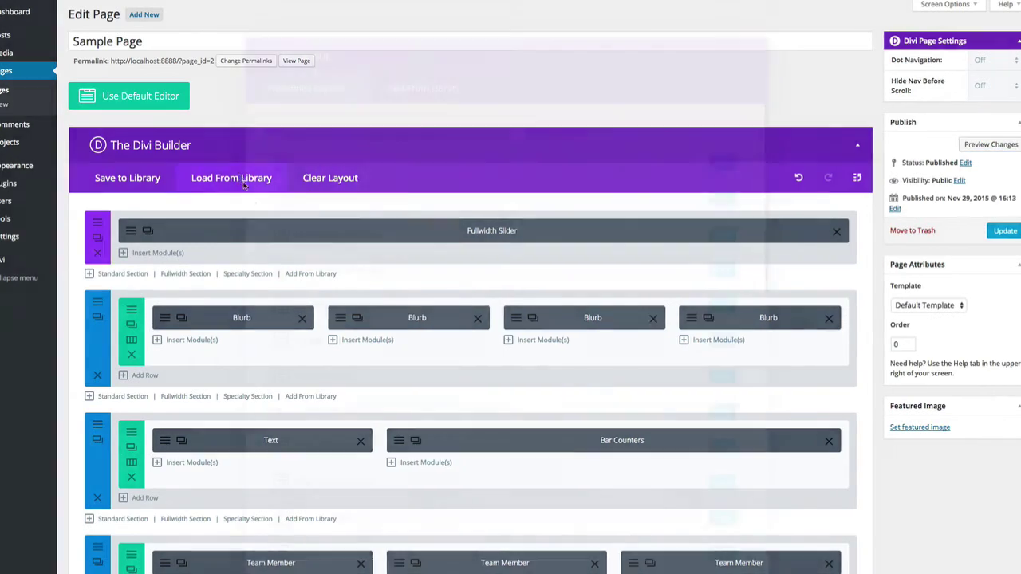
Replace Sample Page's About Us content with the predefined Our Team layout
{"action": "left_click", "coordinate": [216, 180]}
{"action": "scroll", "coordinate": [357, 391], "scroll_direction": "down", "scroll_amount": 10}
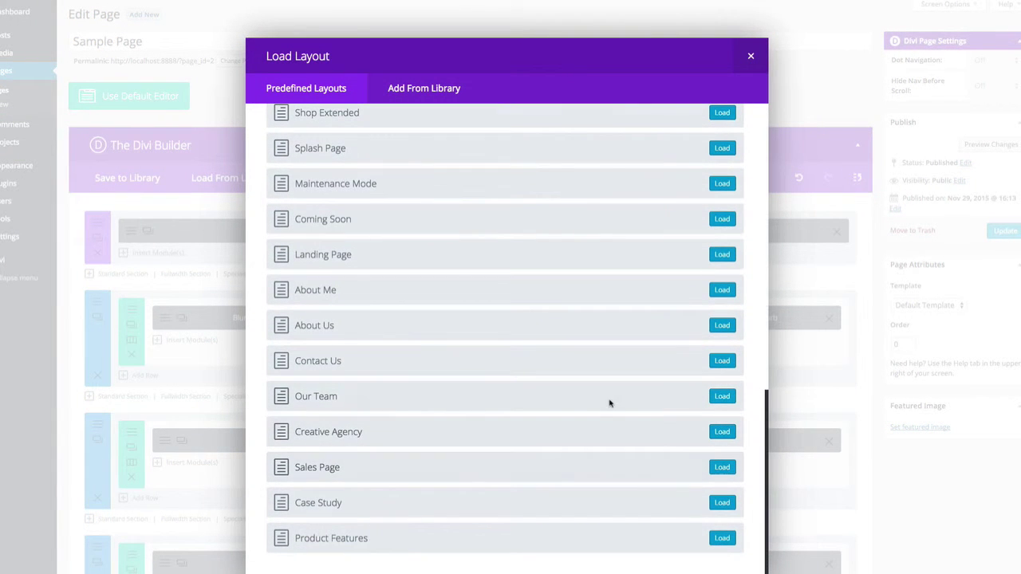
{"action": "left_click", "coordinate": [719, 399]}
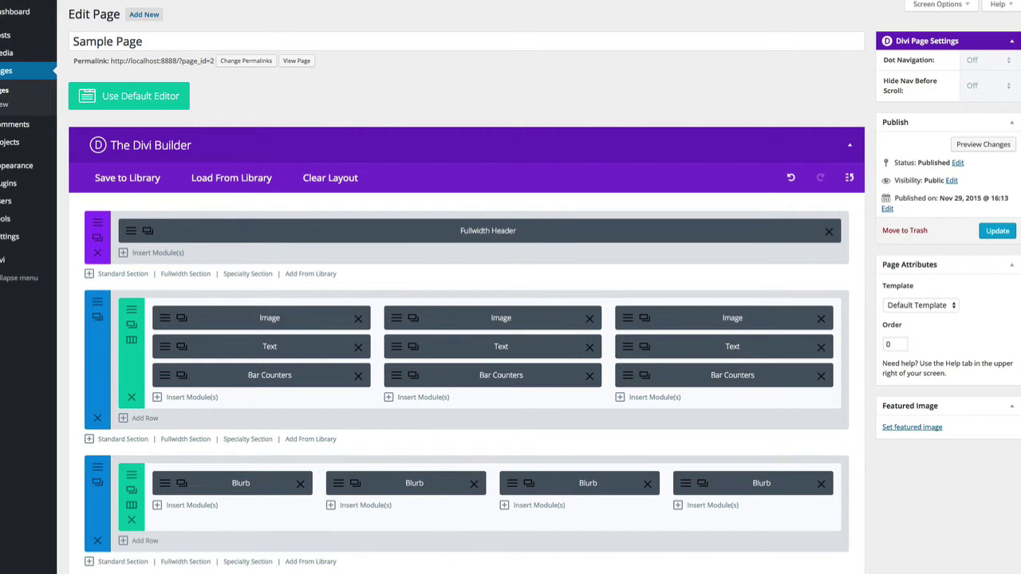
Preview Sample Page with the Our Team layout, examining the team profiles, skill bars, feature blurbs and recent blog posts
{"action": "left_click", "coordinate": [1000, 146]}
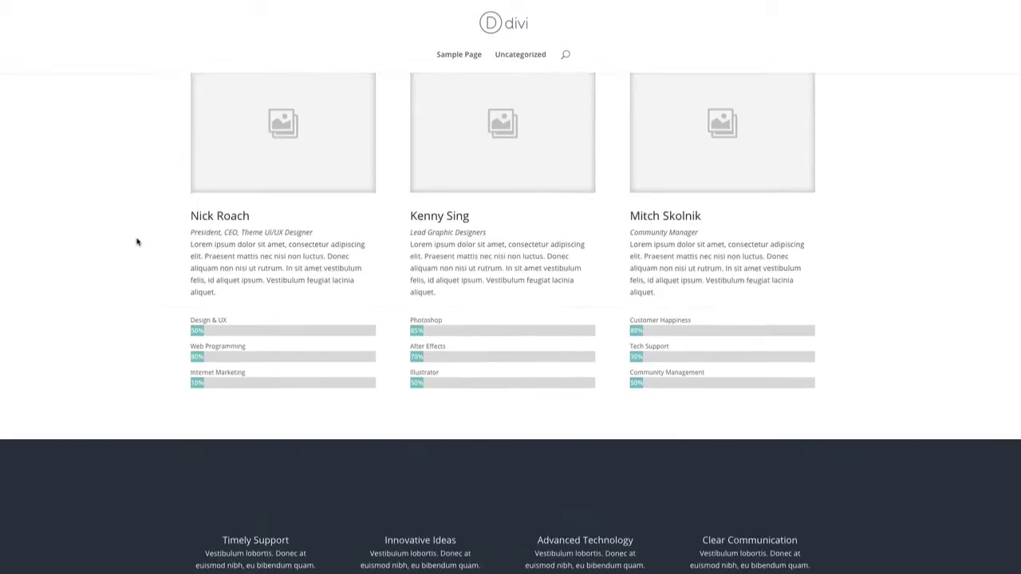
{"action": "scroll", "coordinate": [138, 242], "scroll_direction": "down", "scroll_amount": 4}
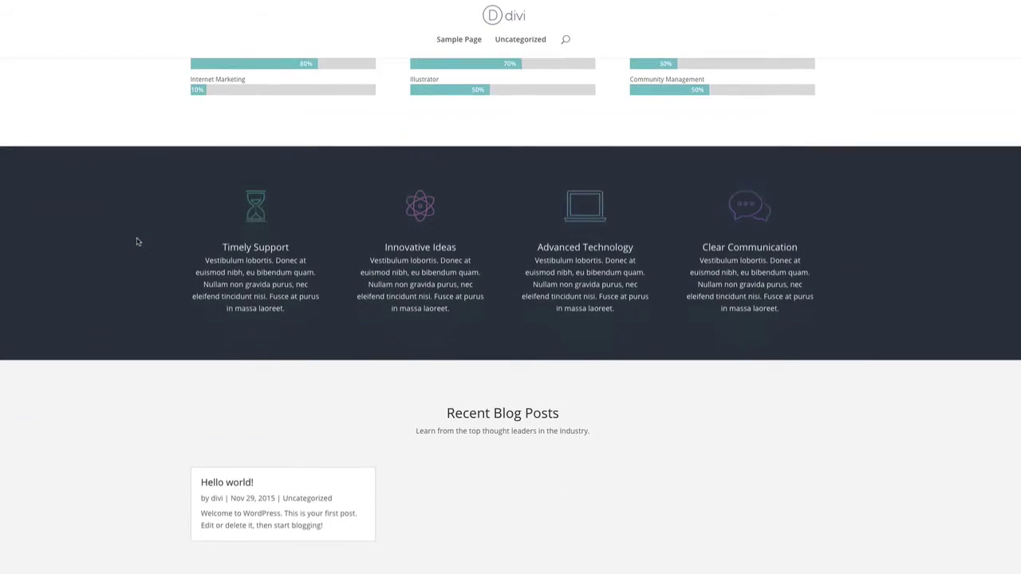
{"action": "scroll", "coordinate": [137, 242], "scroll_direction": "up", "scroll_amount": 1}
{"action": "scroll", "coordinate": [137, 242], "scroll_direction": "up", "scroll_amount": 5}
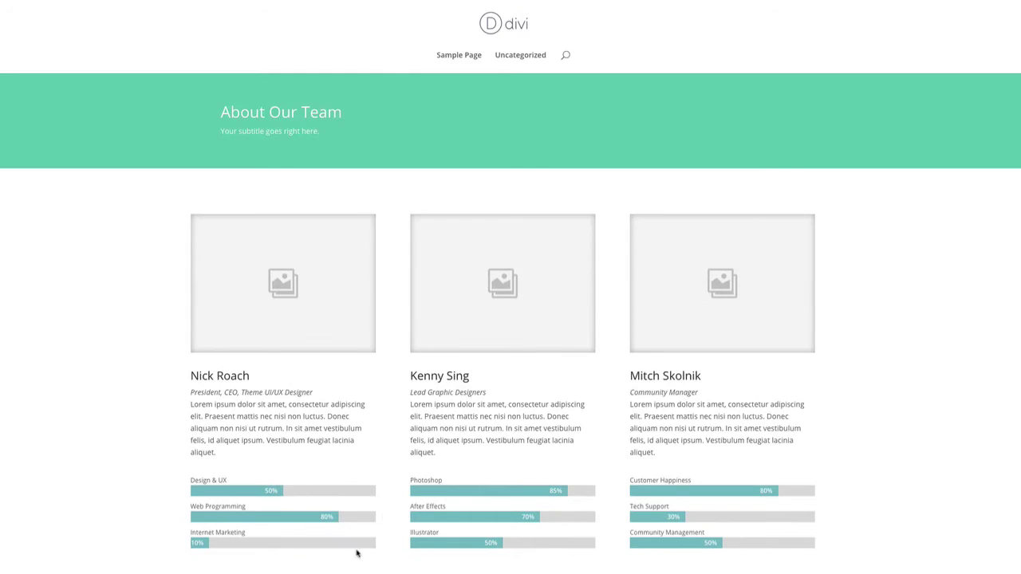
{"action": "scroll", "coordinate": [227, 455], "scroll_direction": "down", "scroll_amount": 7}
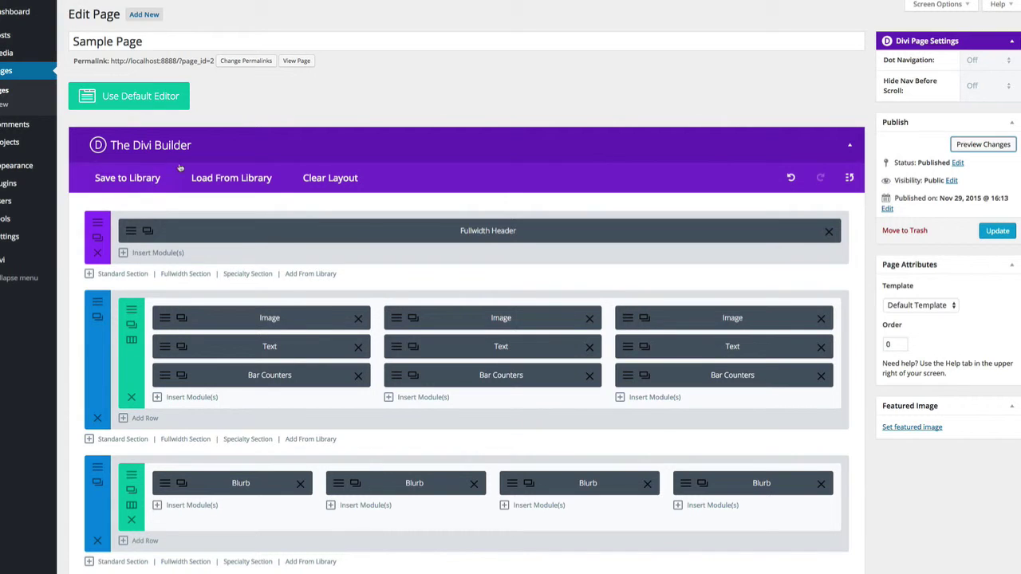
Replace the Our Team content with another predefined layout that has a fullwidth slider, bar counters and a fullwidth portfolio
{"action": "left_click", "coordinate": [238, 178]}
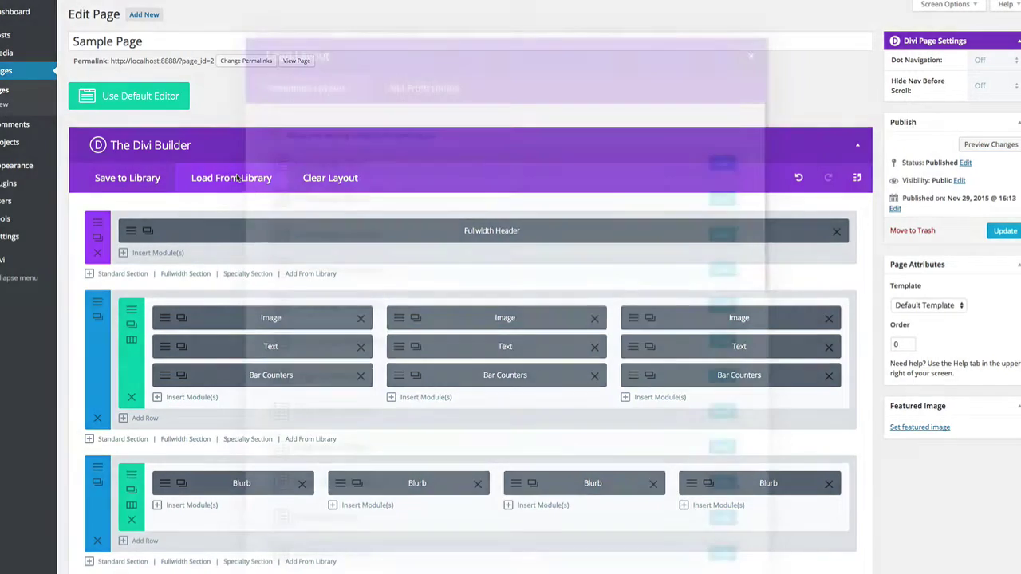
{"action": "scroll", "coordinate": [502, 303], "scroll_direction": "down", "scroll_amount": 6}
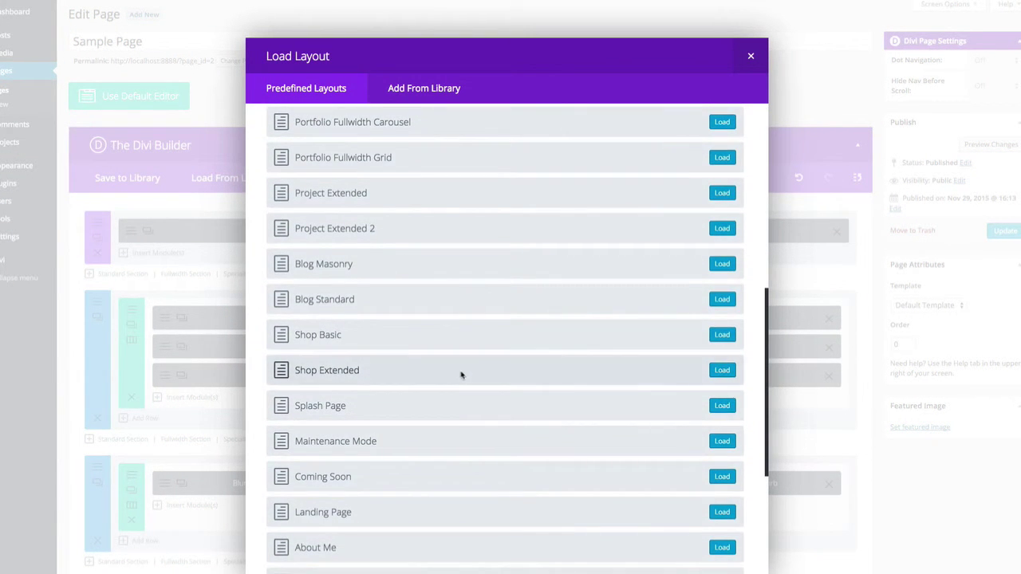
{"action": "scroll", "coordinate": [461, 374], "scroll_direction": "down", "scroll_amount": 4}
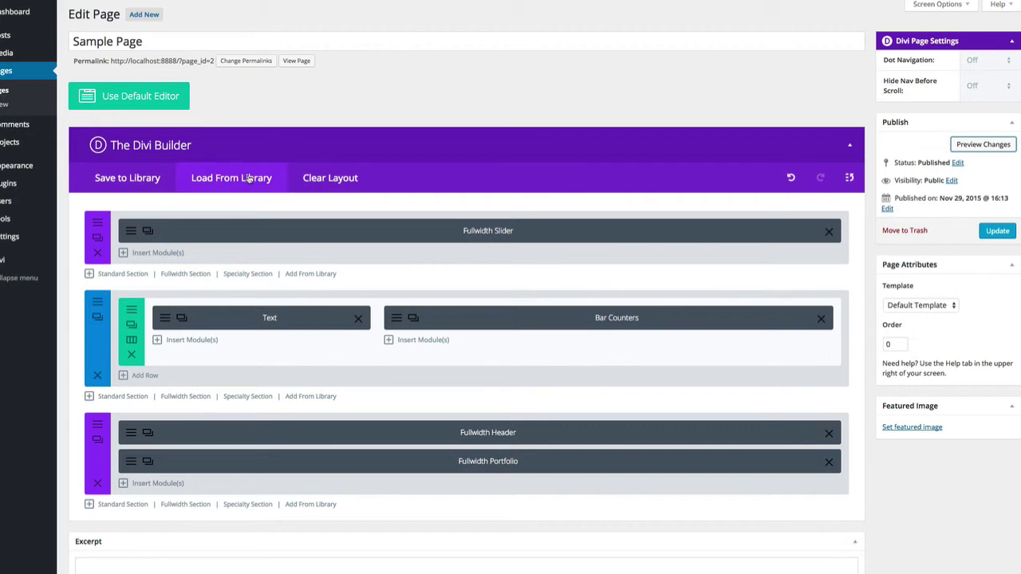
Look through the list of predefined layouts available for Sample Page
{"action": "left_click", "coordinate": [239, 177]}
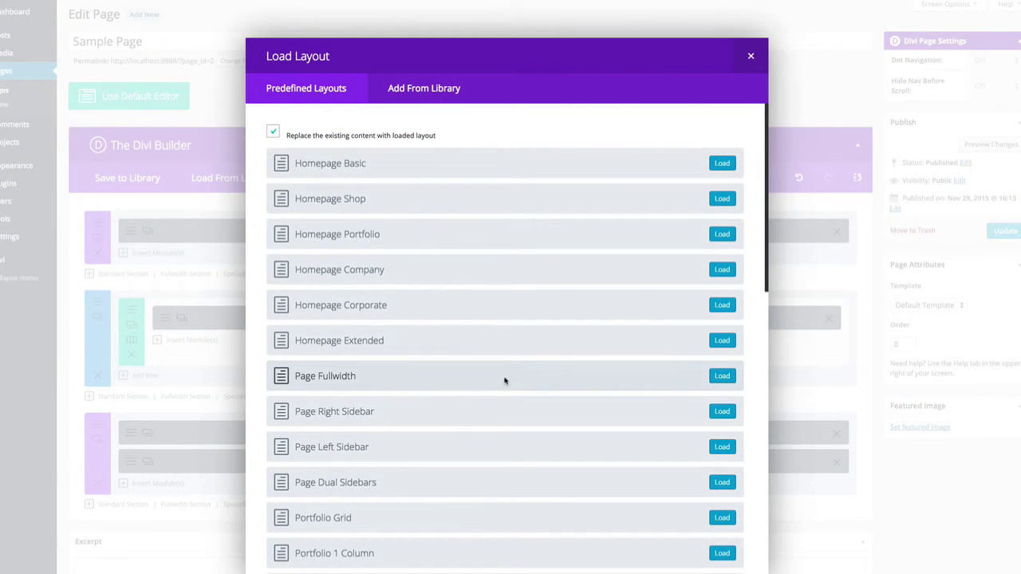
{"action": "scroll", "coordinate": [497, 378], "scroll_direction": "down", "scroll_amount": 3}
{"action": "scroll", "coordinate": [496, 380], "scroll_direction": "down", "scroll_amount": 1}
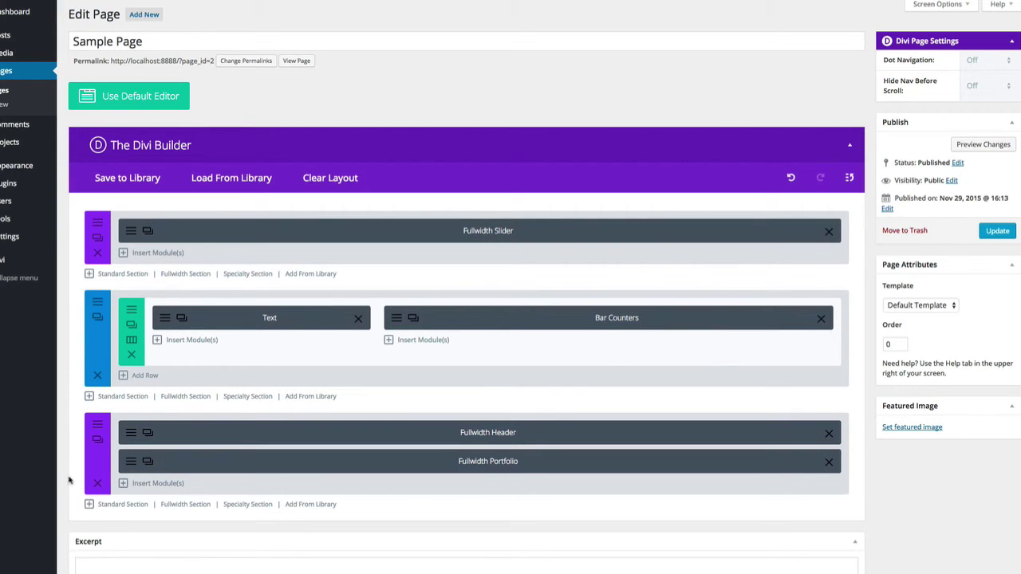
Delete all three existing sections and split the empty row into two equal 1/2 columns
{"action": "left_click", "coordinate": [98, 484]}
{"action": "left_click", "coordinate": [98, 377]}
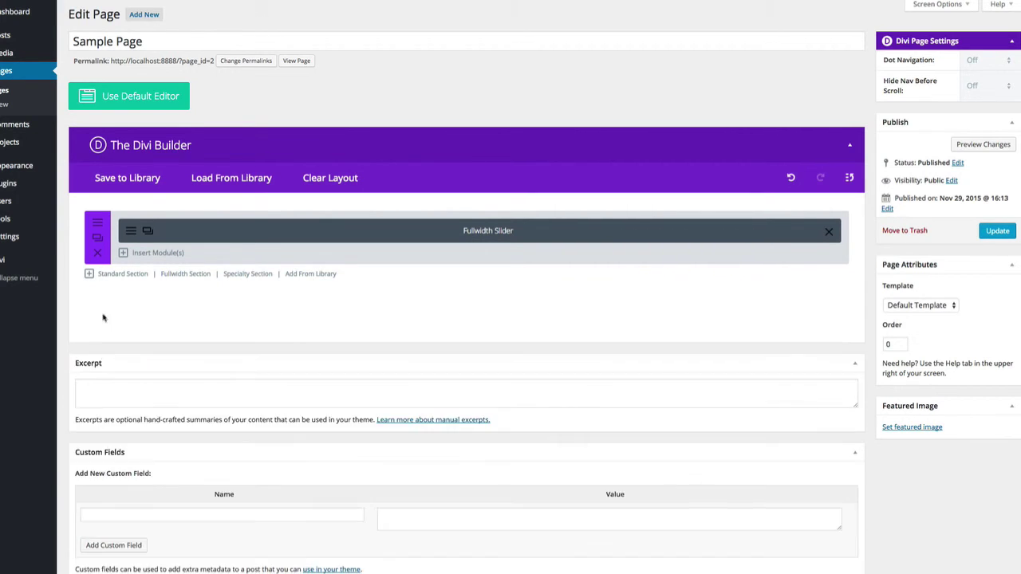
{"action": "left_click", "coordinate": [99, 254]}
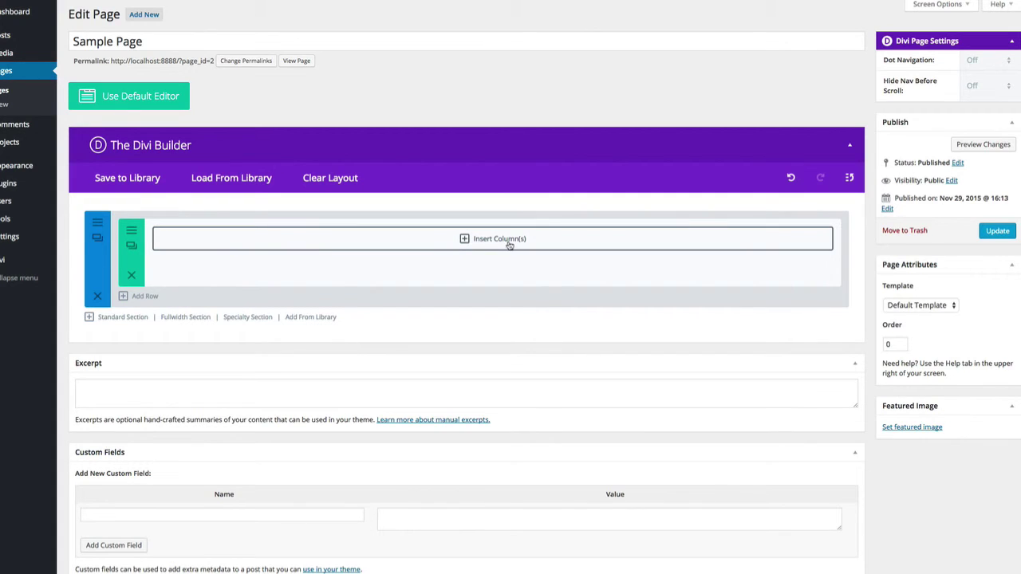
{"action": "left_click", "coordinate": [461, 242]}
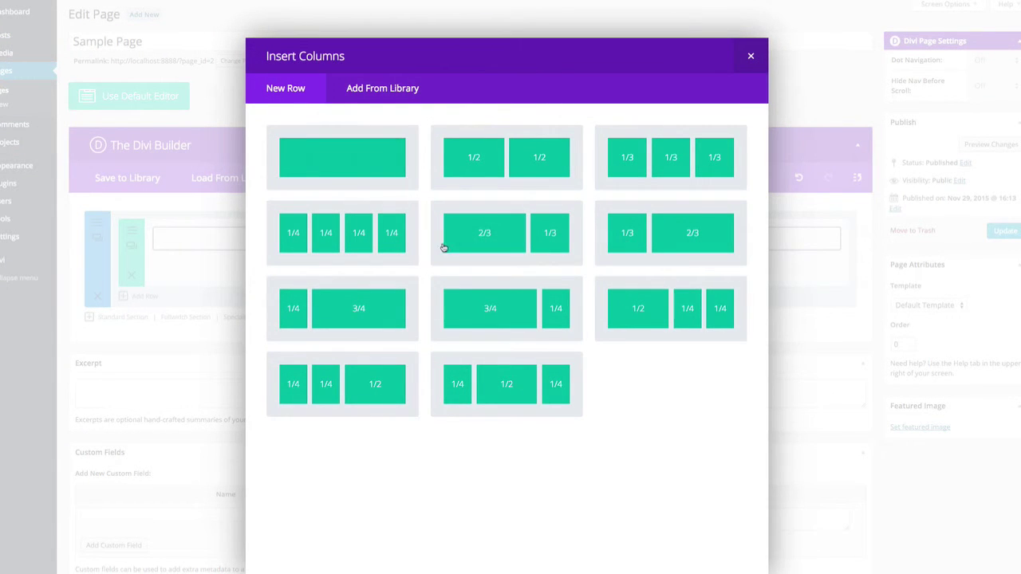
{"action": "left_click", "coordinate": [492, 145]}
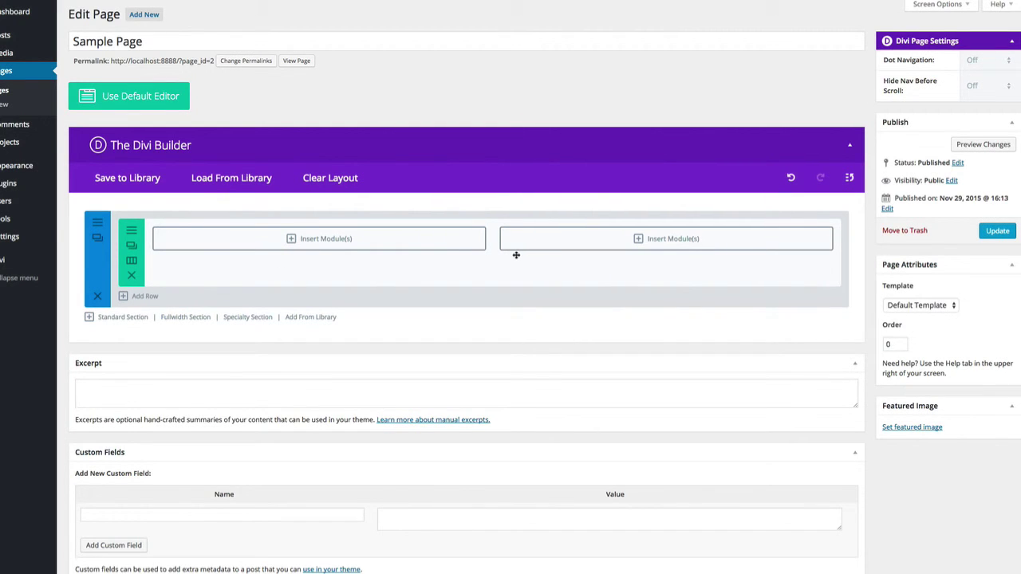
Insert a Countdown Timer module titled "Timer" in the row's first column and save it
{"action": "left_click", "coordinate": [288, 242]}
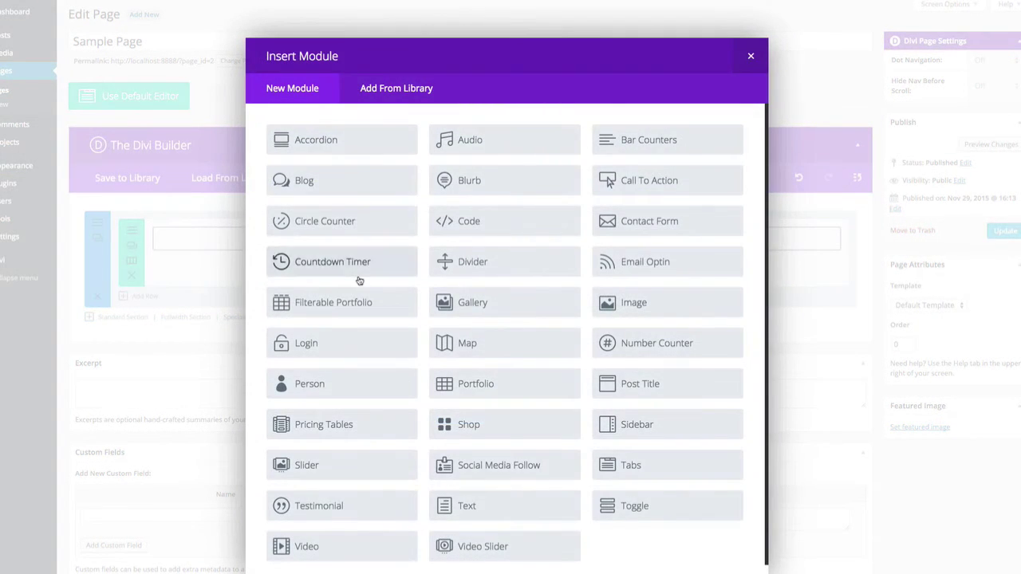
{"action": "left_click", "coordinate": [339, 260]}
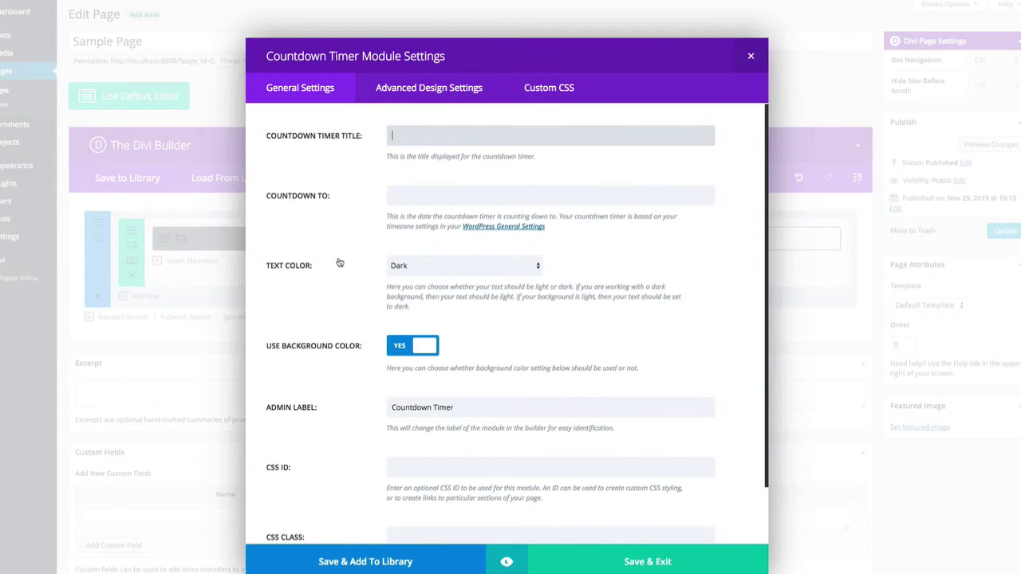
{"action": "type", "text": "Timer"}
{"action": "scroll", "coordinate": [412, 408], "scroll_direction": "down", "scroll_amount": 1}
{"action": "scroll", "coordinate": [581, 425], "scroll_direction": "down", "scroll_amount": 2}
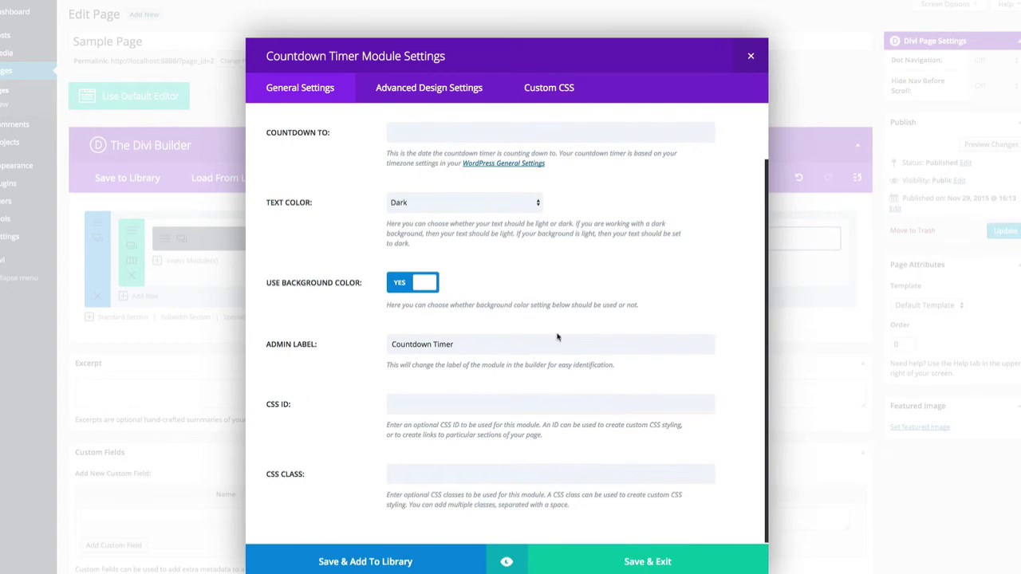
{"action": "left_click", "coordinate": [633, 563]}
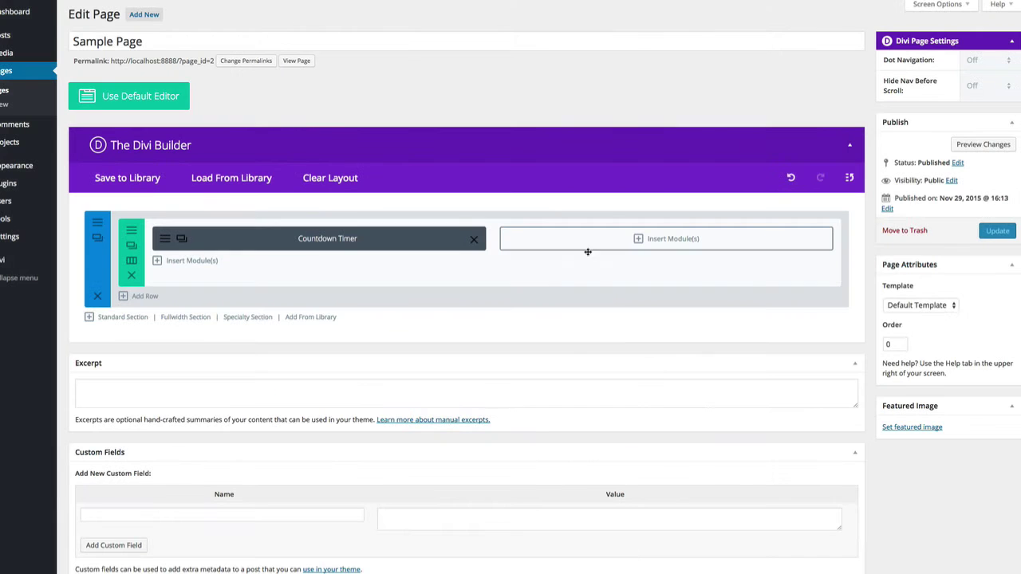
Add a Text module reading "Wordpress editor" to the second column and preview the page
{"action": "left_click", "coordinate": [643, 238]}
{"action": "scroll", "coordinate": [489, 409], "scroll_direction": "down", "scroll_amount": 1}
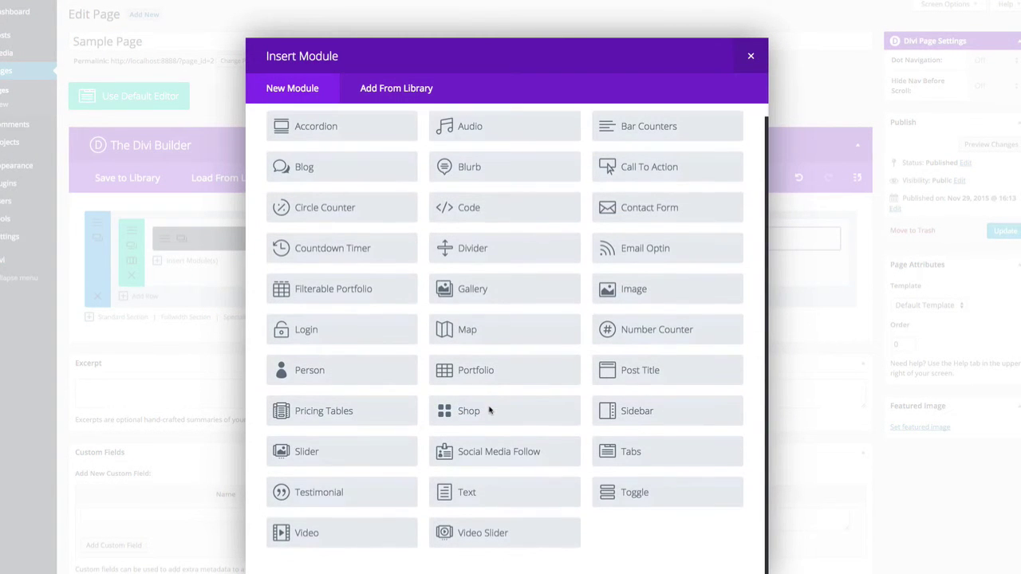
{"action": "left_click", "coordinate": [479, 494]}
{"action": "left_click", "coordinate": [381, 333]}
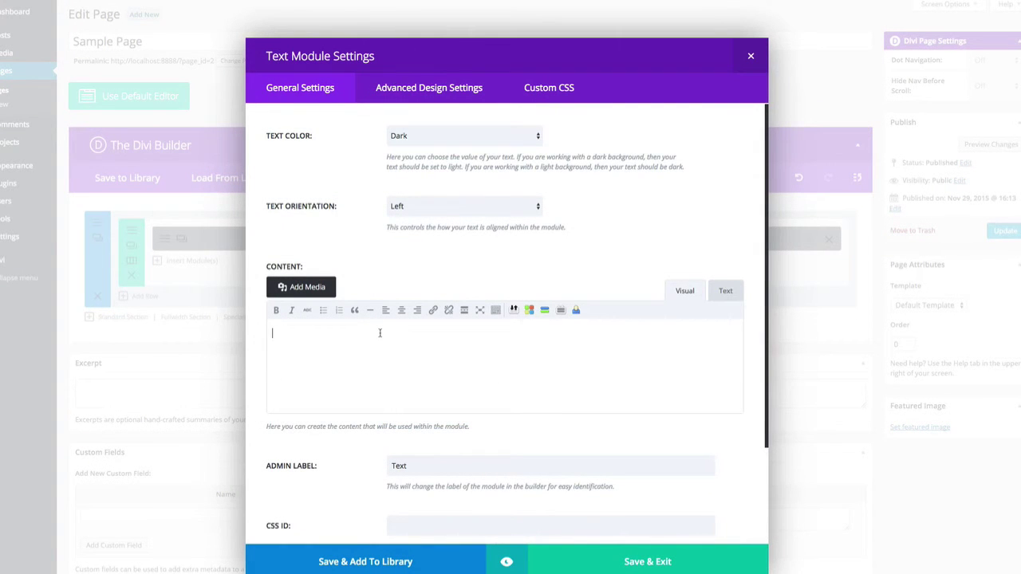
{"action": "type", "text": "Wordpress editor"}
{"action": "left_click", "coordinate": [660, 568]}
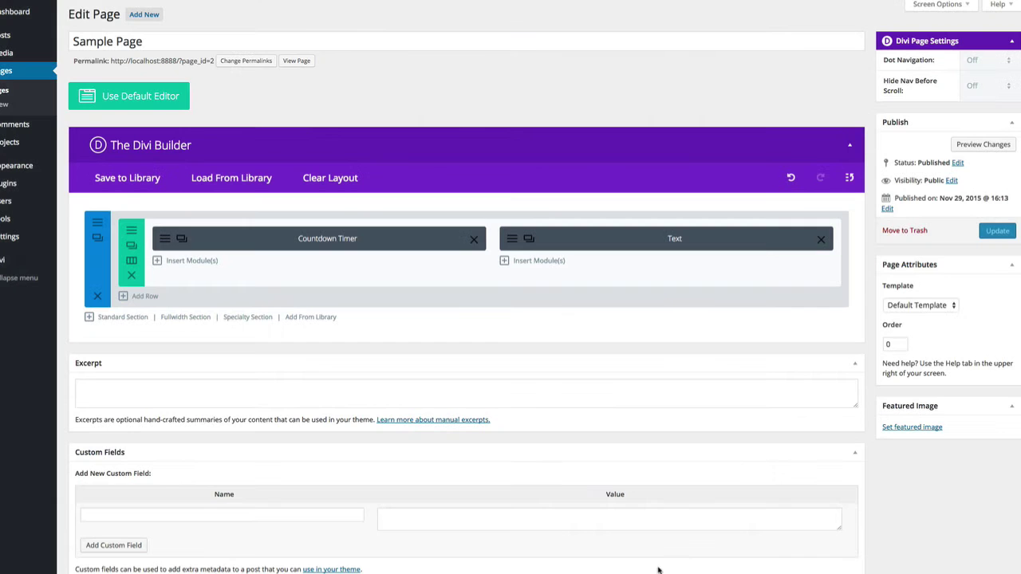
{"action": "left_click", "coordinate": [991, 145]}
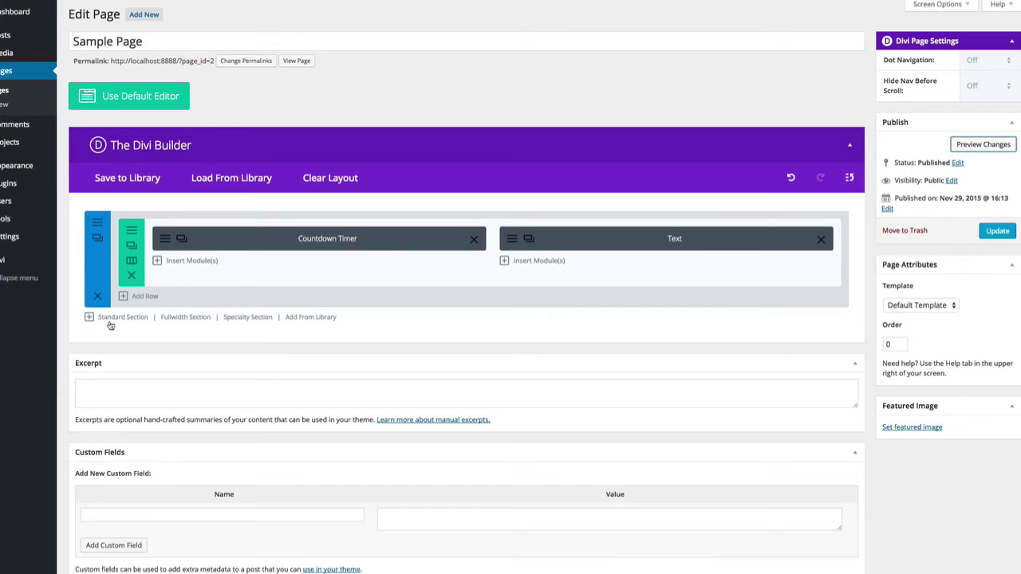
Add a standard section with one full-width column holding a Map module centered on Theater District, New York, NY, USA, and preview the page
{"action": "left_click", "coordinate": [122, 322]}
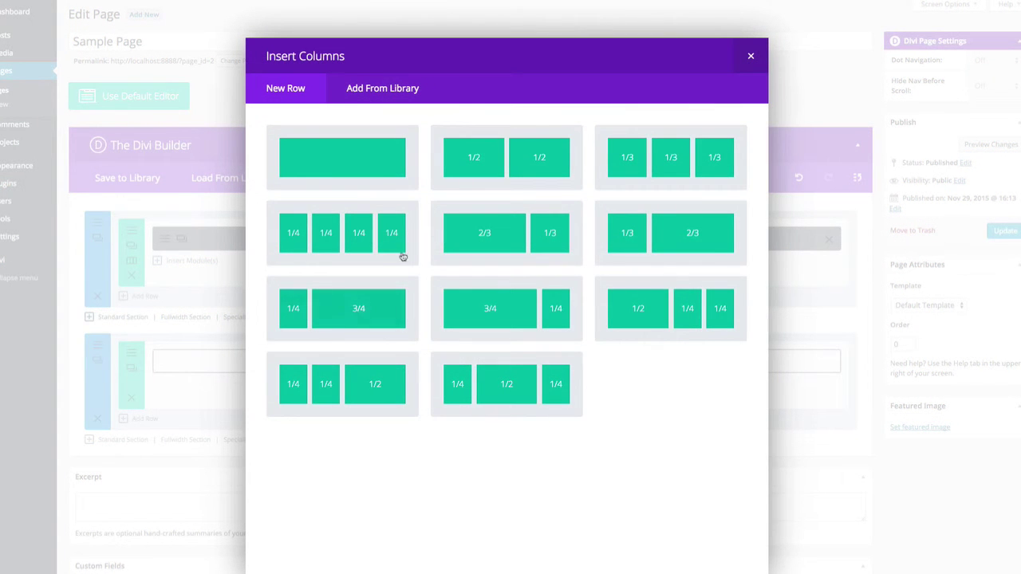
{"action": "left_click", "coordinate": [369, 165]}
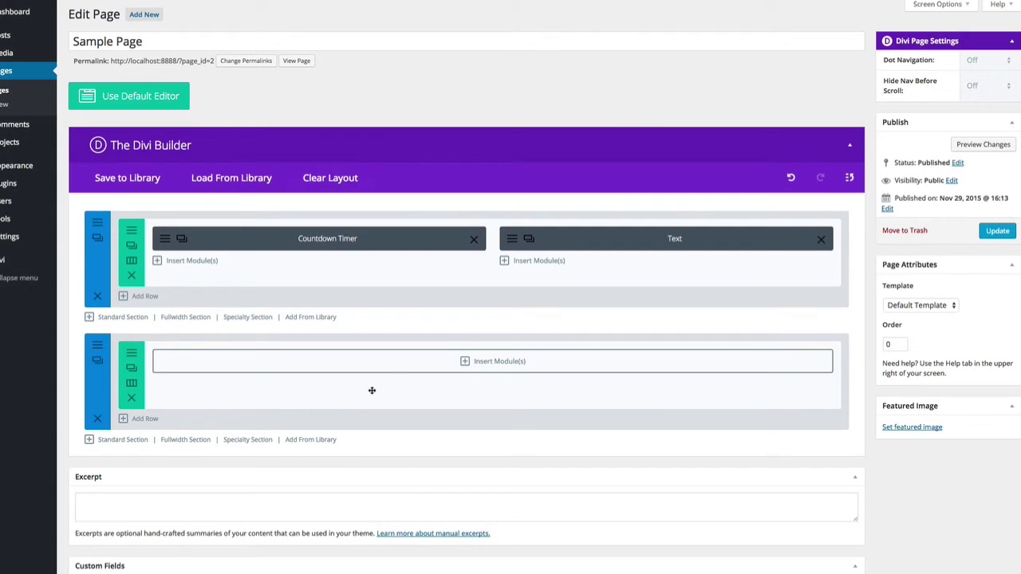
{"action": "left_click", "coordinate": [472, 363]}
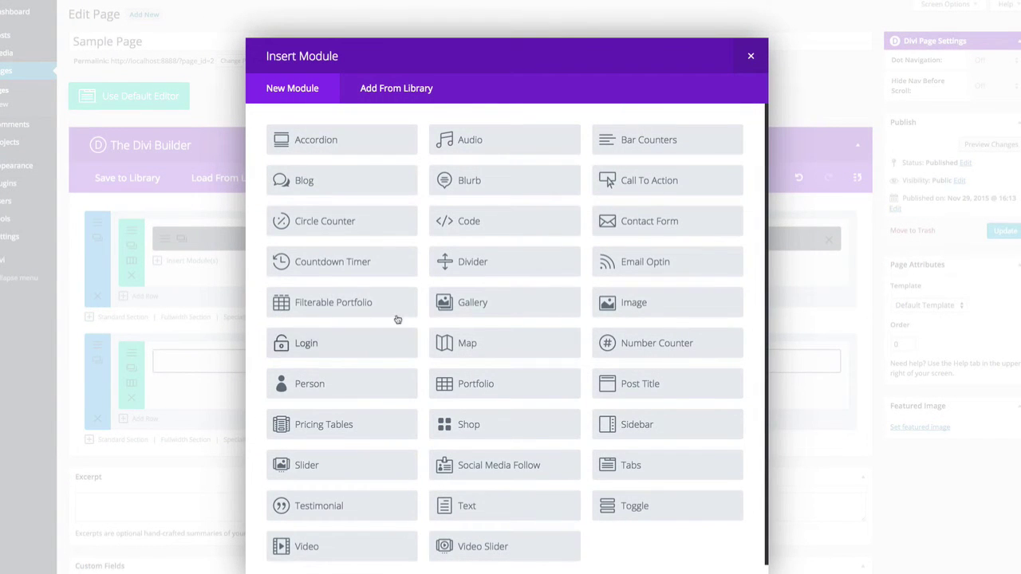
{"action": "left_click", "coordinate": [515, 344]}
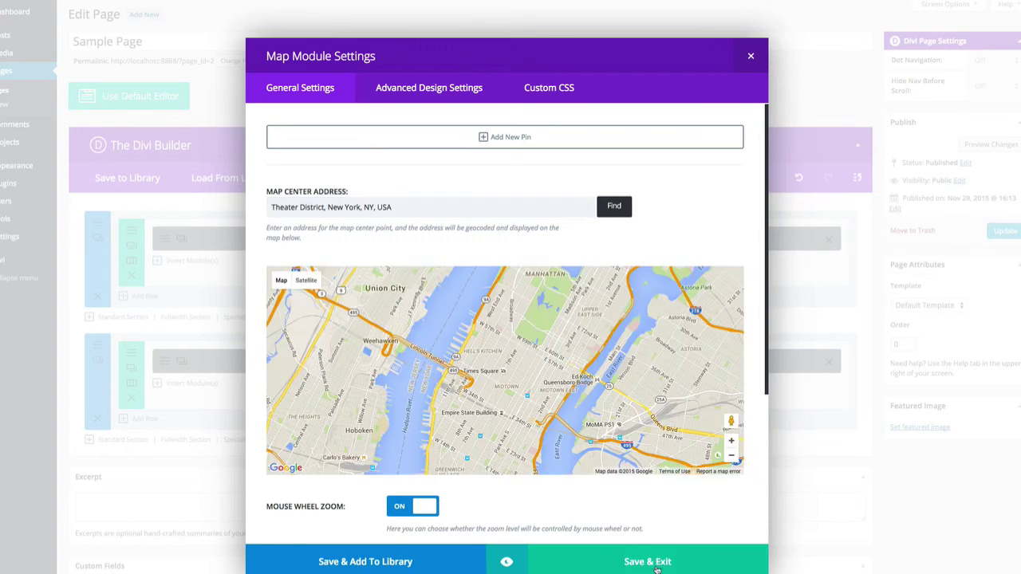
{"action": "left_click", "coordinate": [648, 562]}
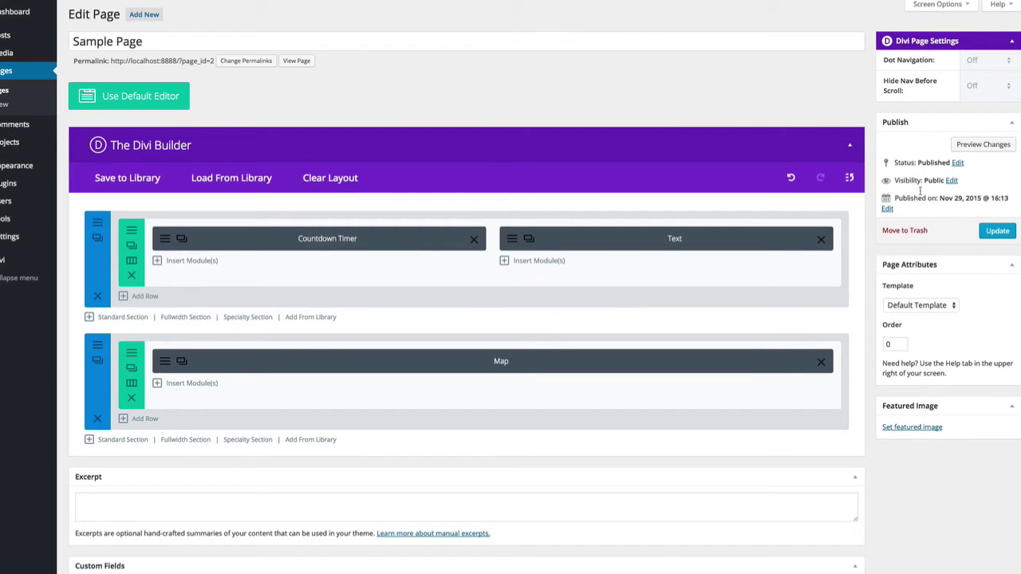
{"action": "left_click", "coordinate": [969, 146]}
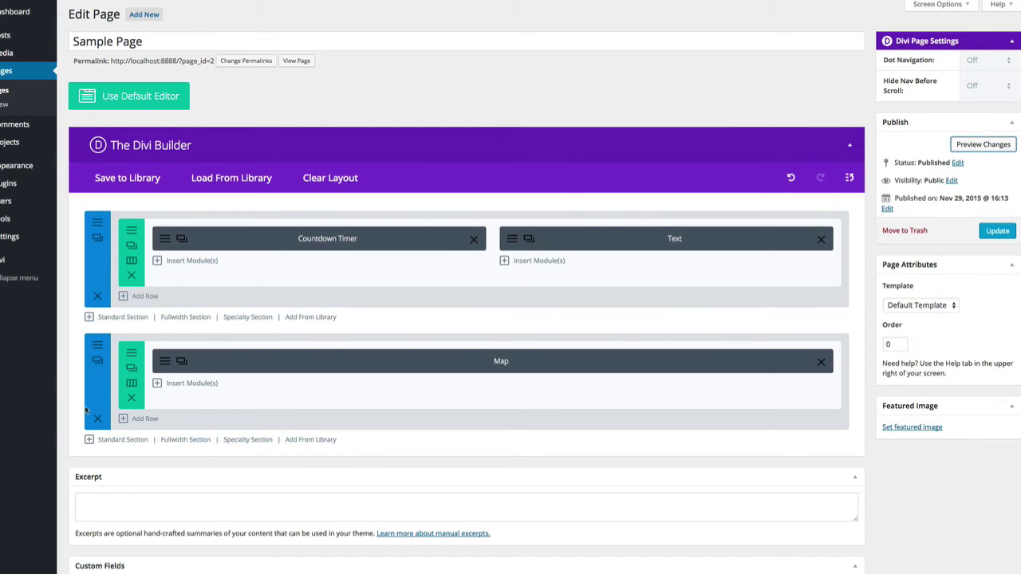
Preview the Map module at desktop, tablet and phone sizes, leaving its settings without saving
{"action": "left_click_drag", "start_coordinate": [97, 348], "coordinate": [102, 390]}
{"action": "left_click", "coordinate": [165, 362]}
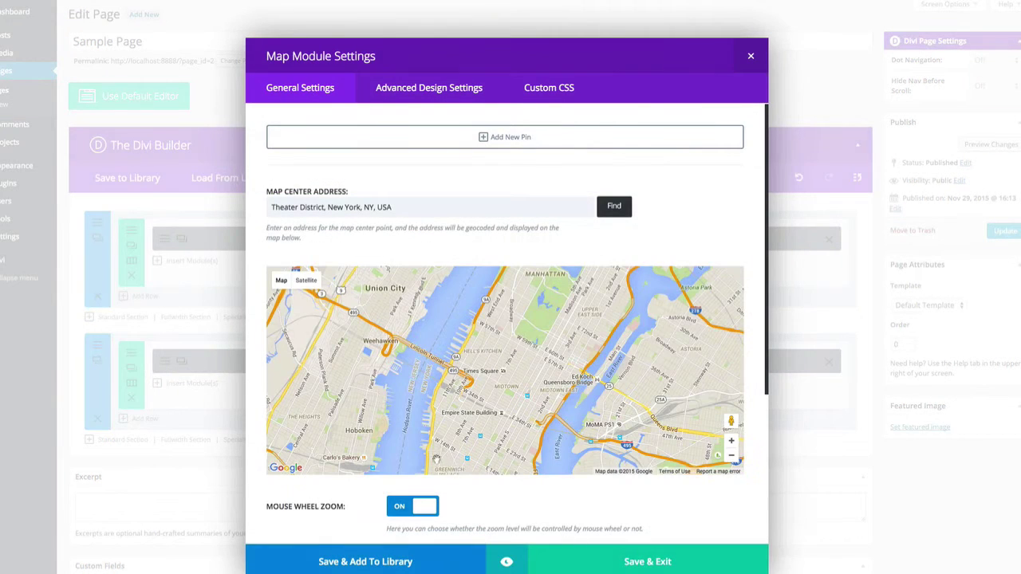
{"action": "left_click", "coordinate": [506, 563]}
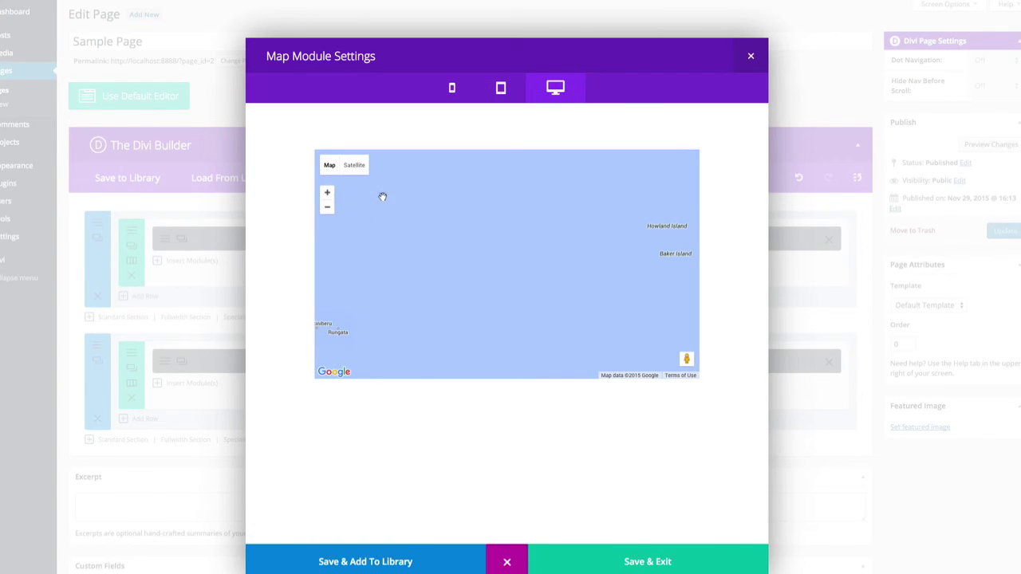
{"action": "left_click", "coordinate": [501, 90]}
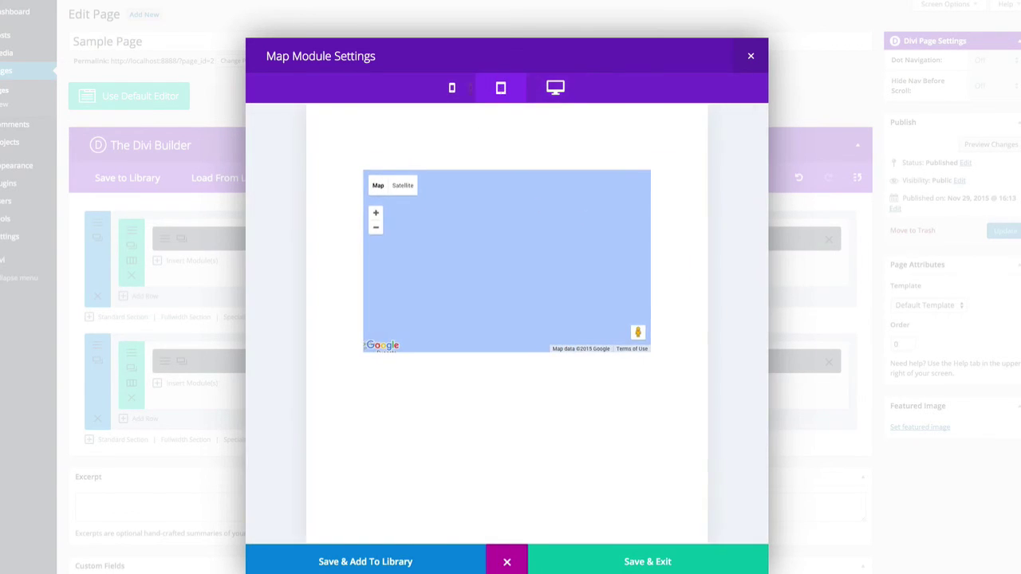
{"action": "left_click", "coordinate": [453, 89]}
{"action": "left_click", "coordinate": [555, 90]}
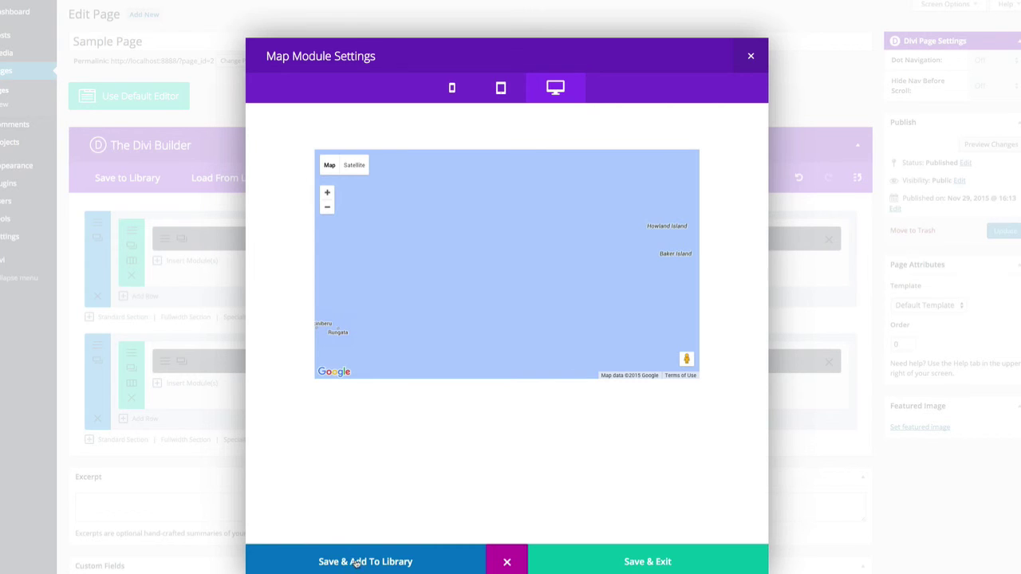
{"action": "left_click", "coordinate": [751, 56]}
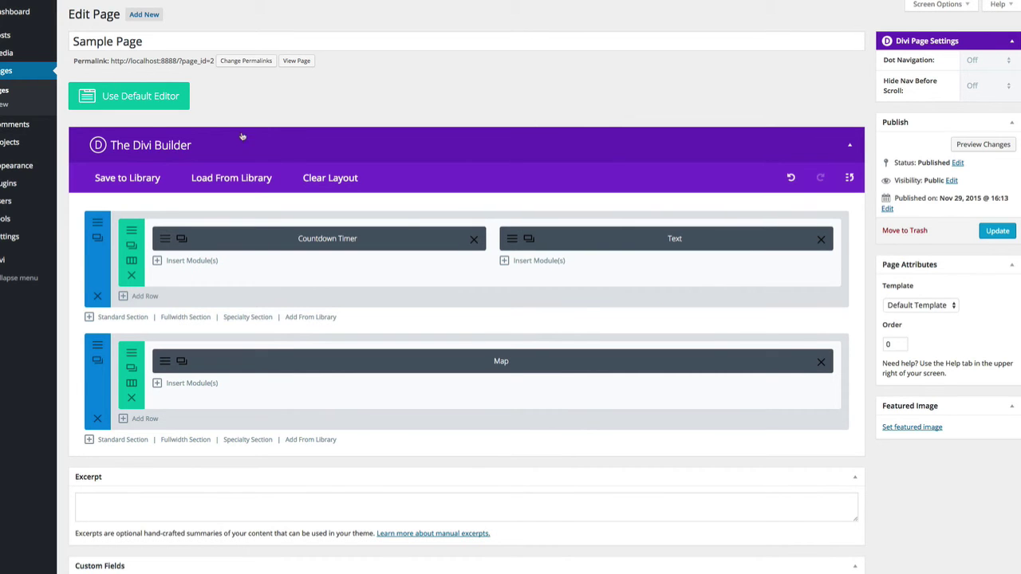
Switch Sample Page back to the default editor, accepting the loss of the Divi Builder content
{"action": "left_click", "coordinate": [92, 97]}
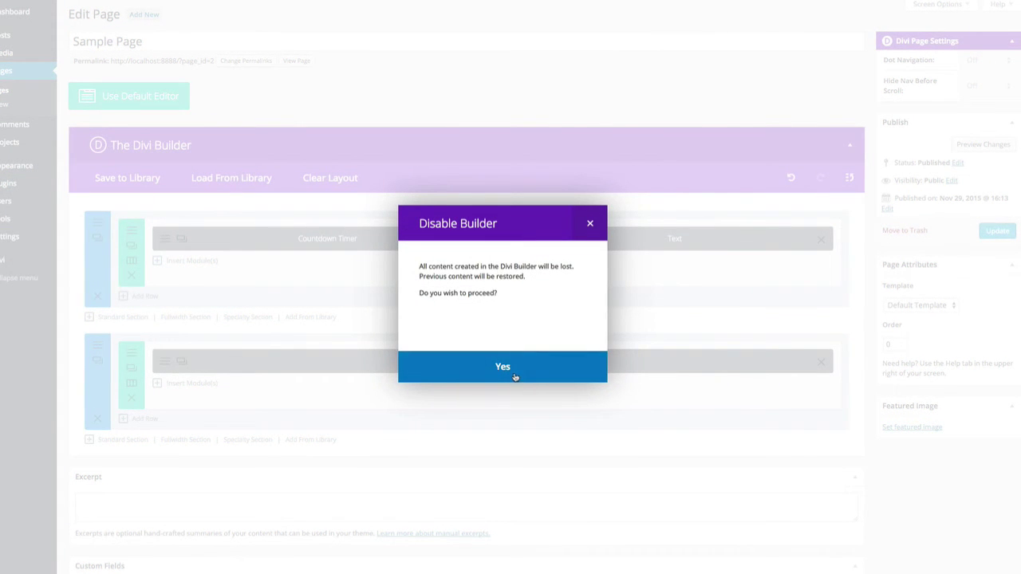
{"action": "left_click", "coordinate": [515, 377]}
{"action": "left_click", "coordinate": [241, 269]}
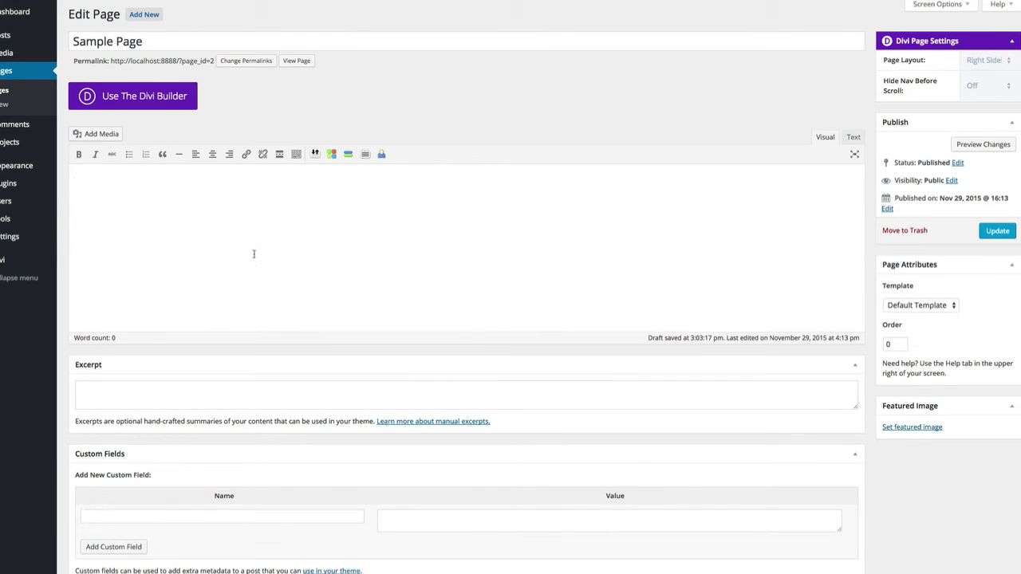